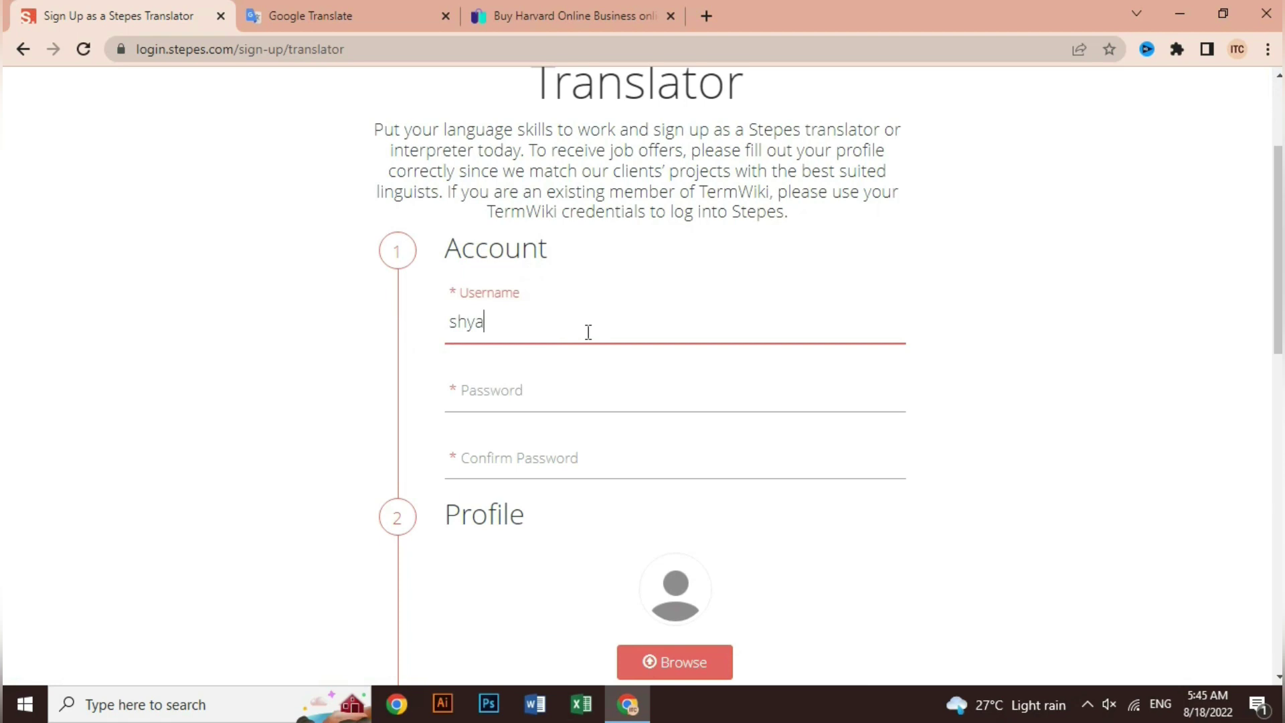
Correct the username, then enter the account password and its confirmation.
key(BackSpace)
key(BackSpace)
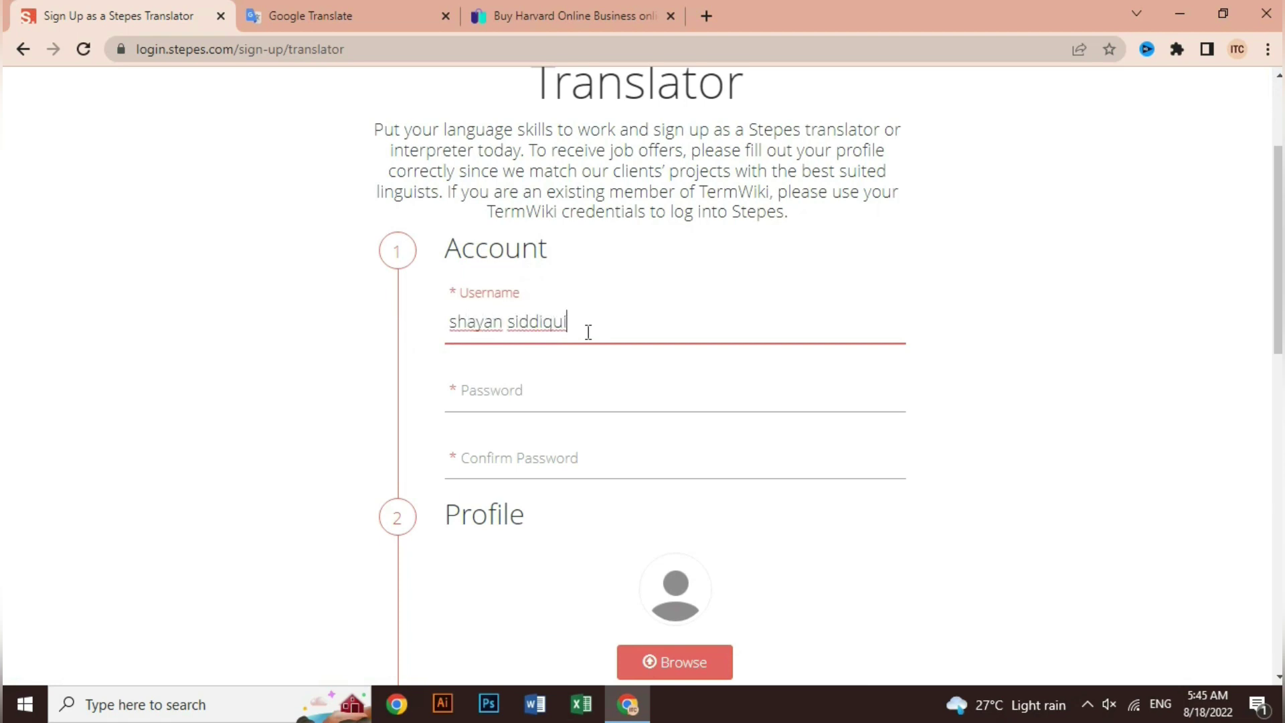
click(552, 382)
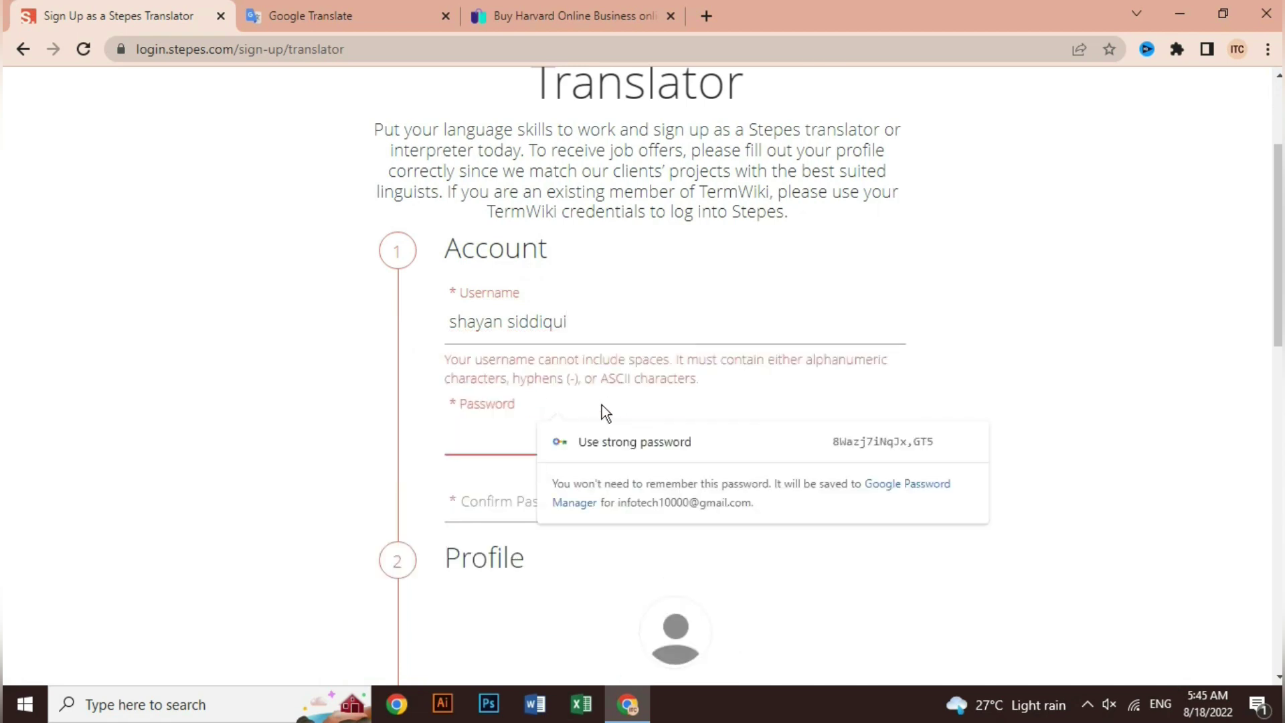
text(123)
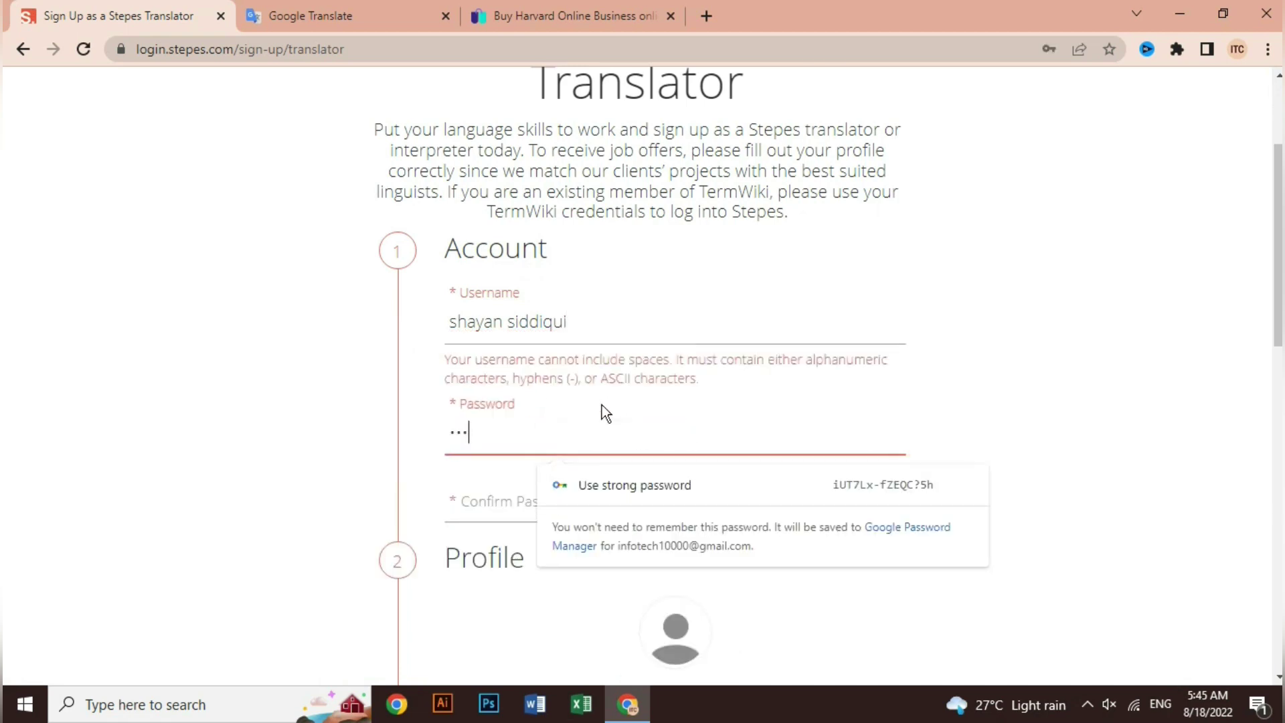
text(456)
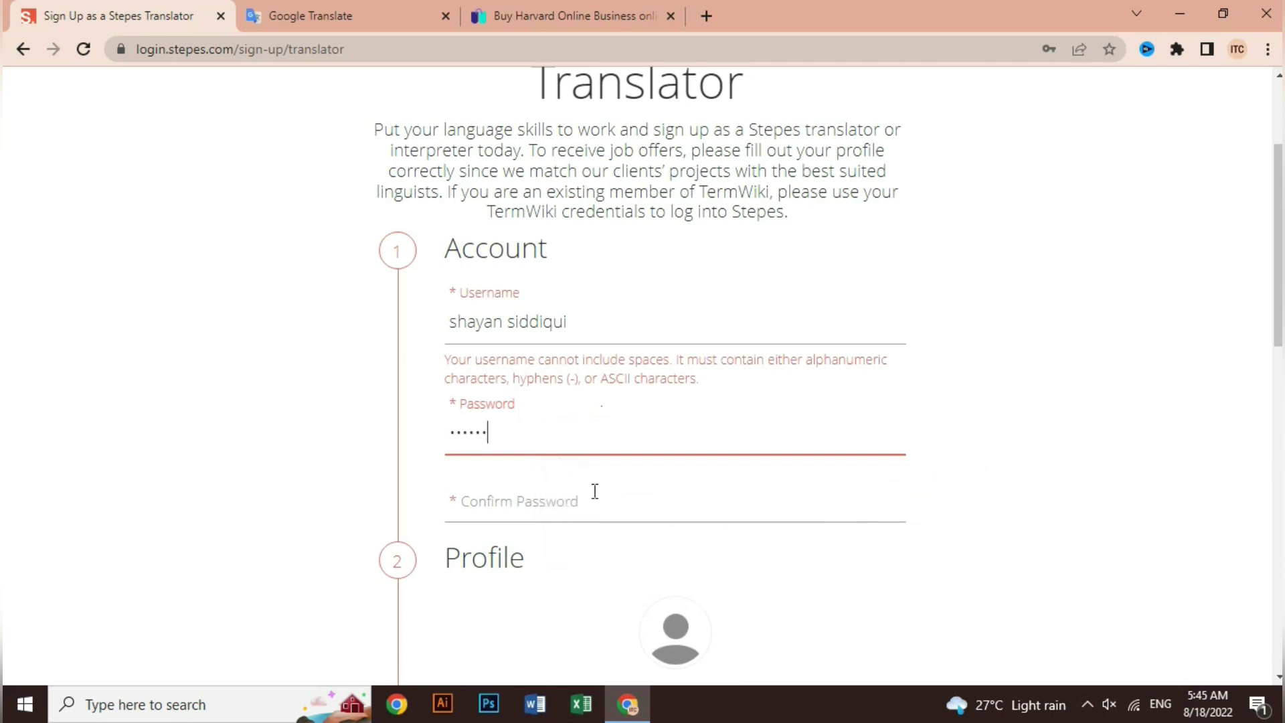
click(595, 491)
text(123)
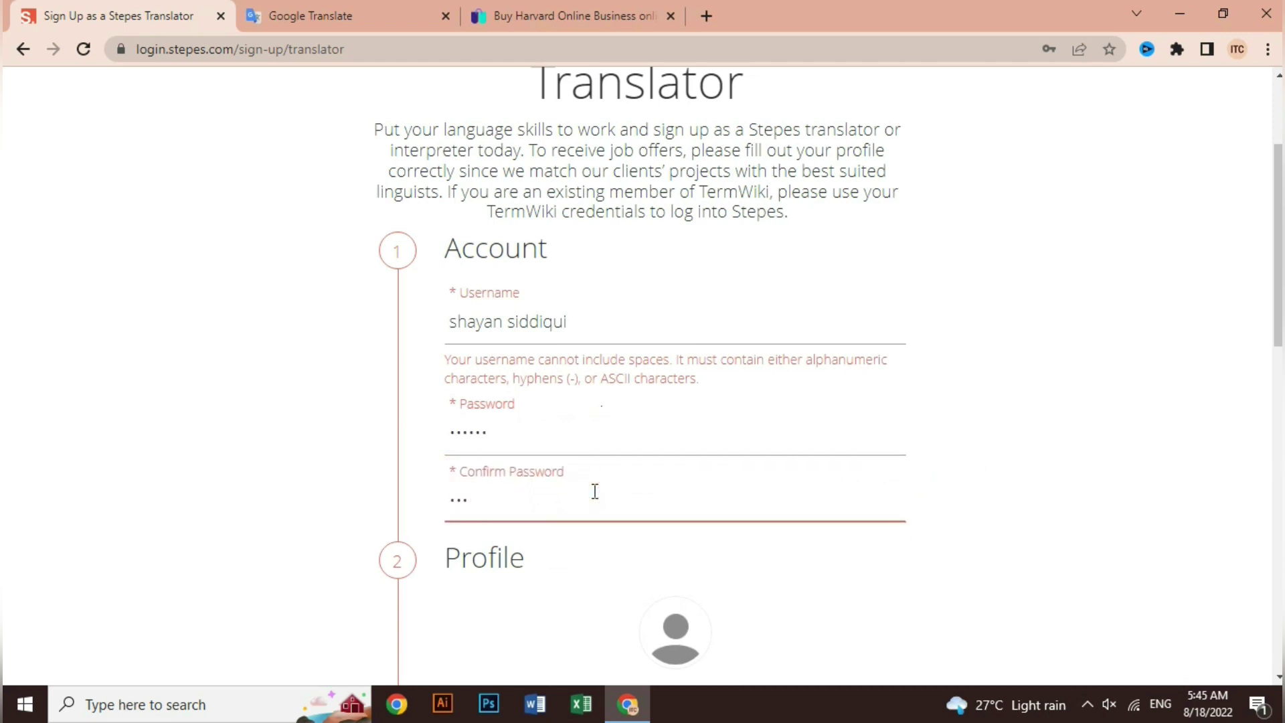
text(23456)
Fill in the applicant's first name, last name and e-mail address in the Profile section.
scroll(583, 489, down, 5)
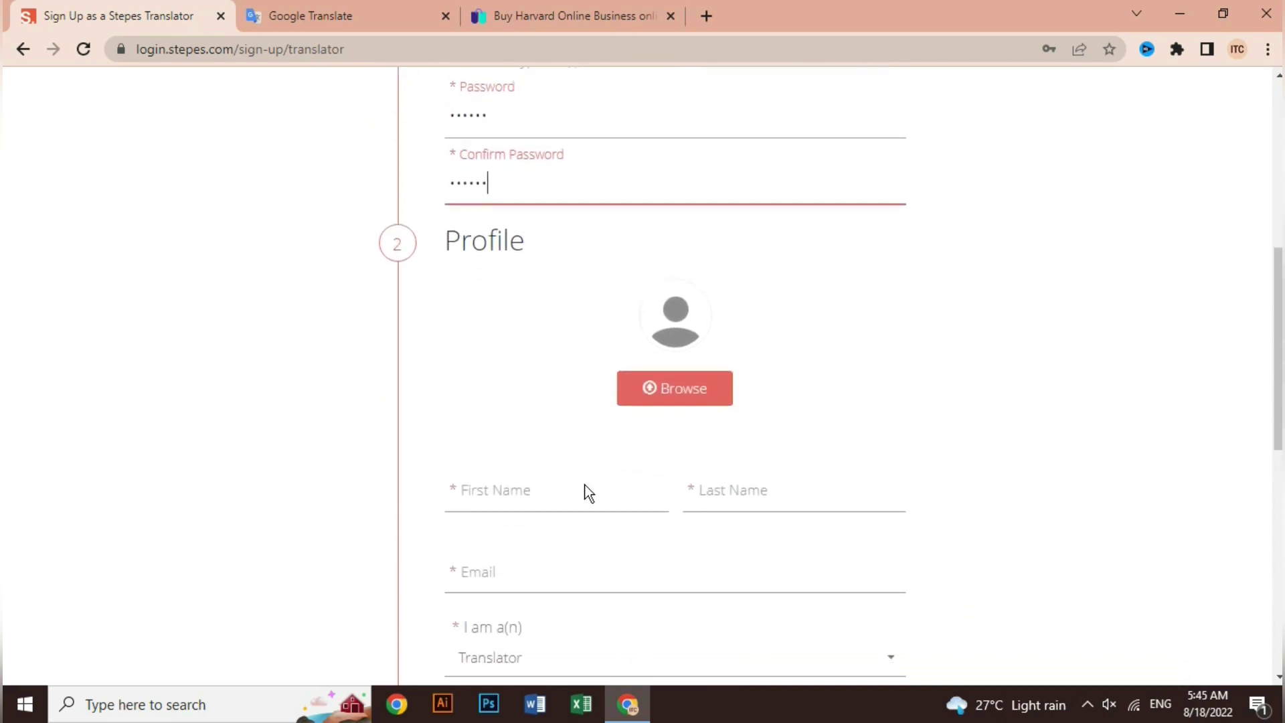
click(593, 439)
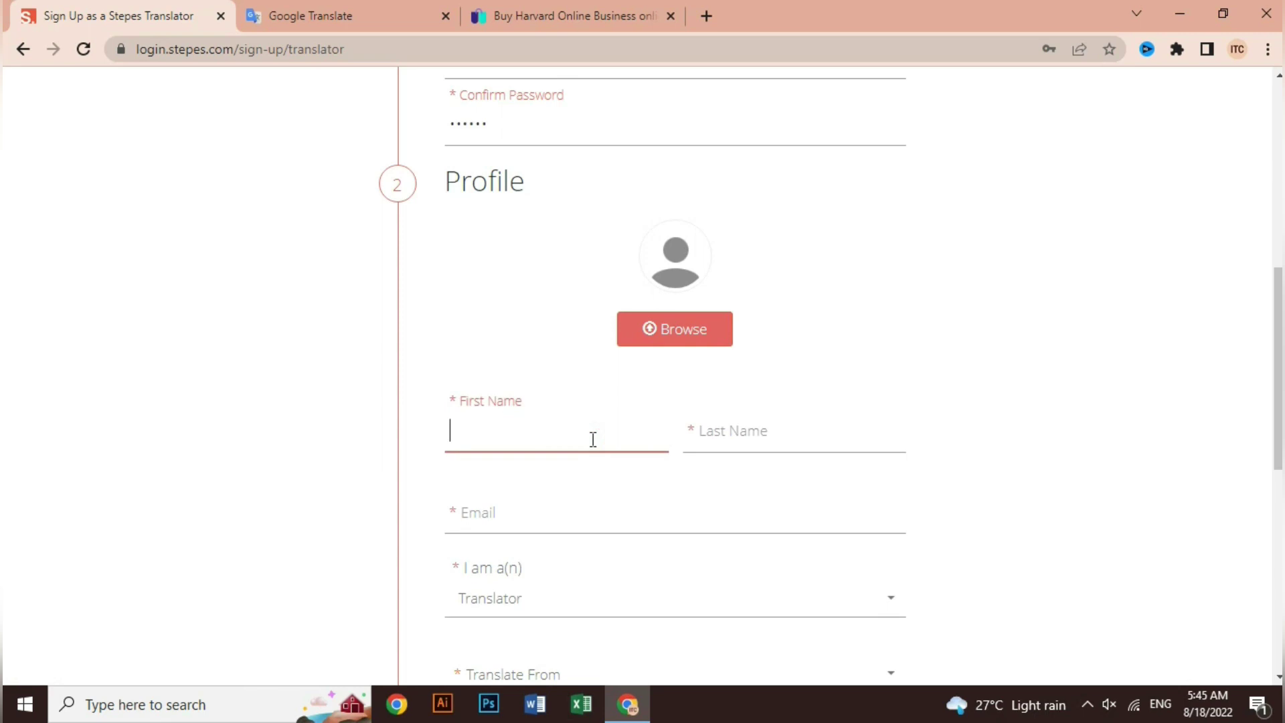
key(Tab)
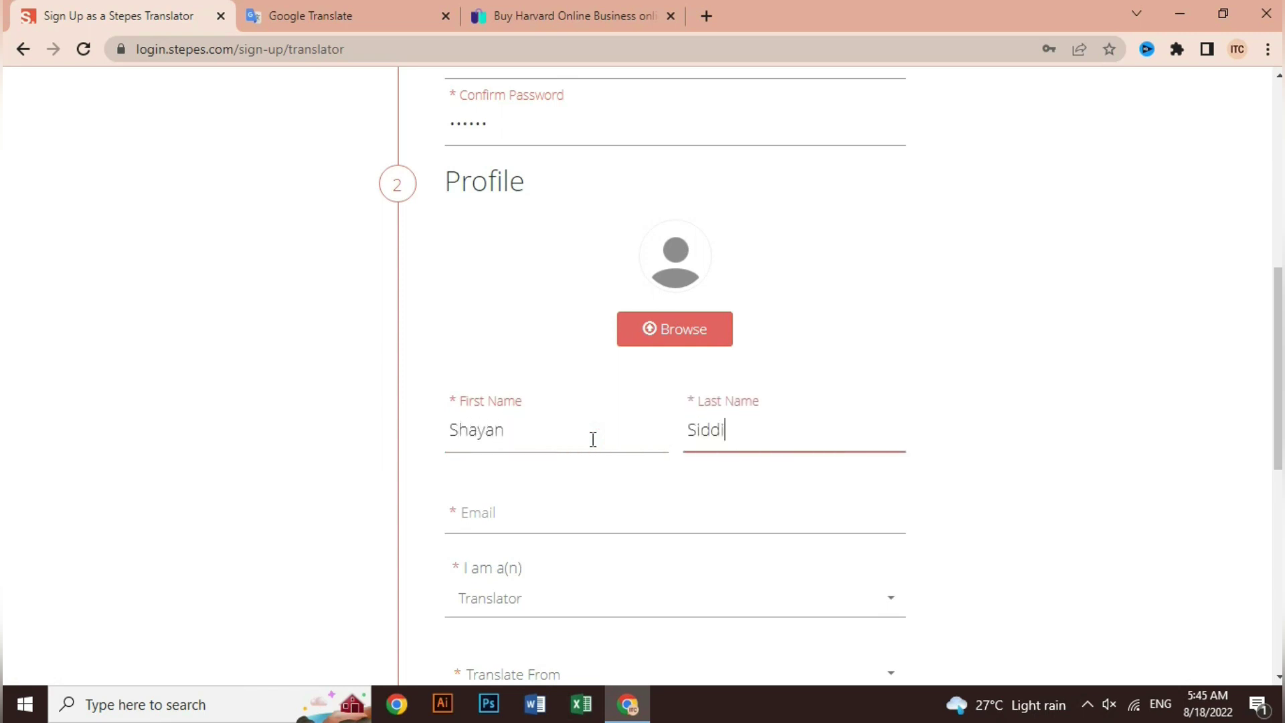
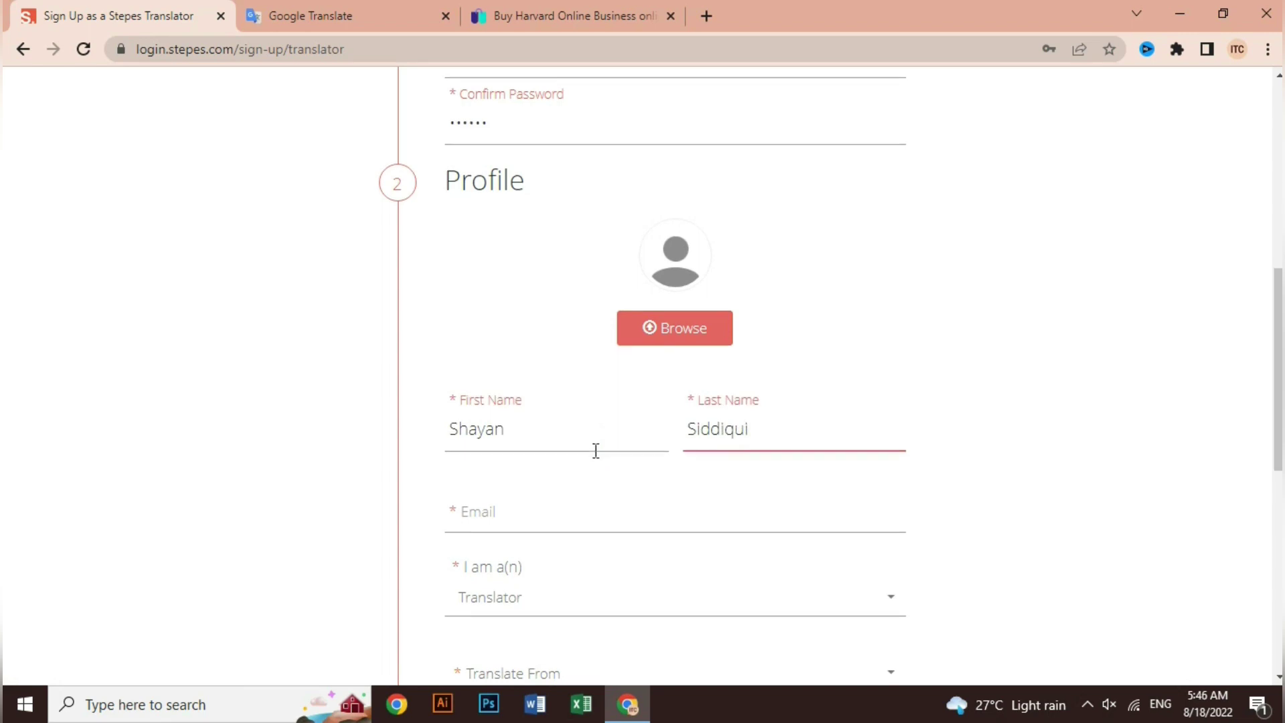
scroll(593, 448, down, 1)
click(527, 418)
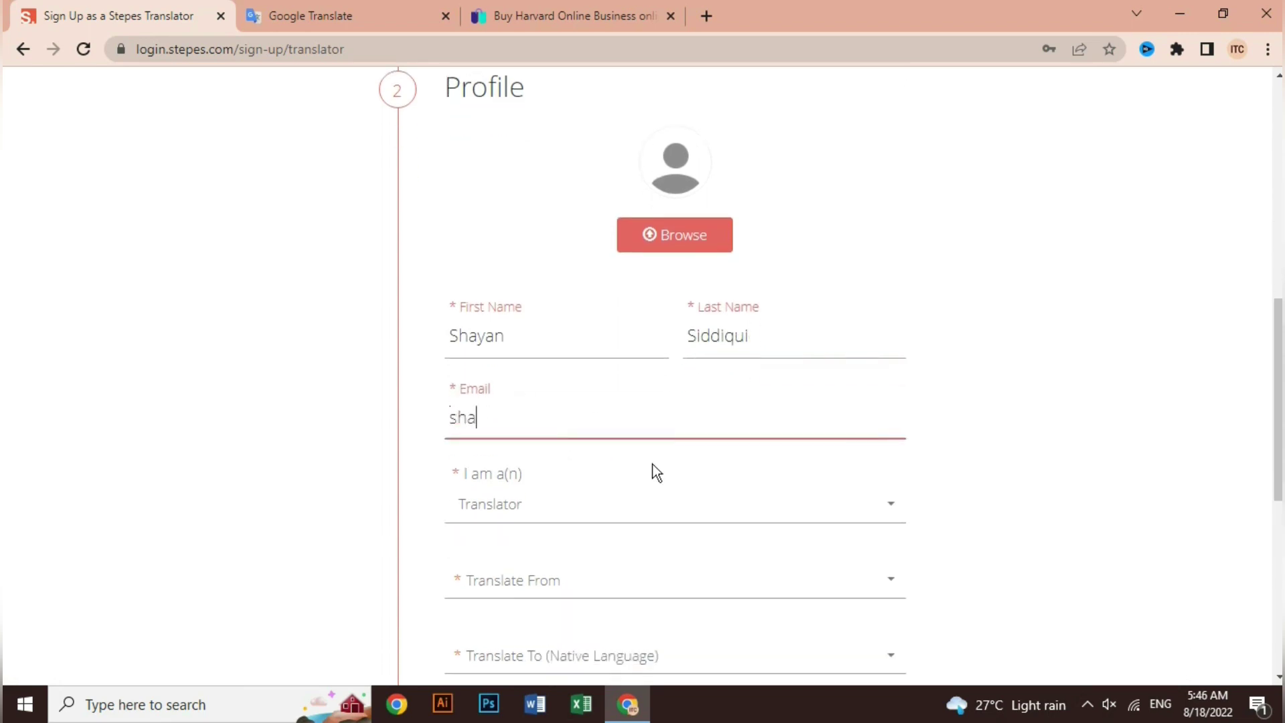
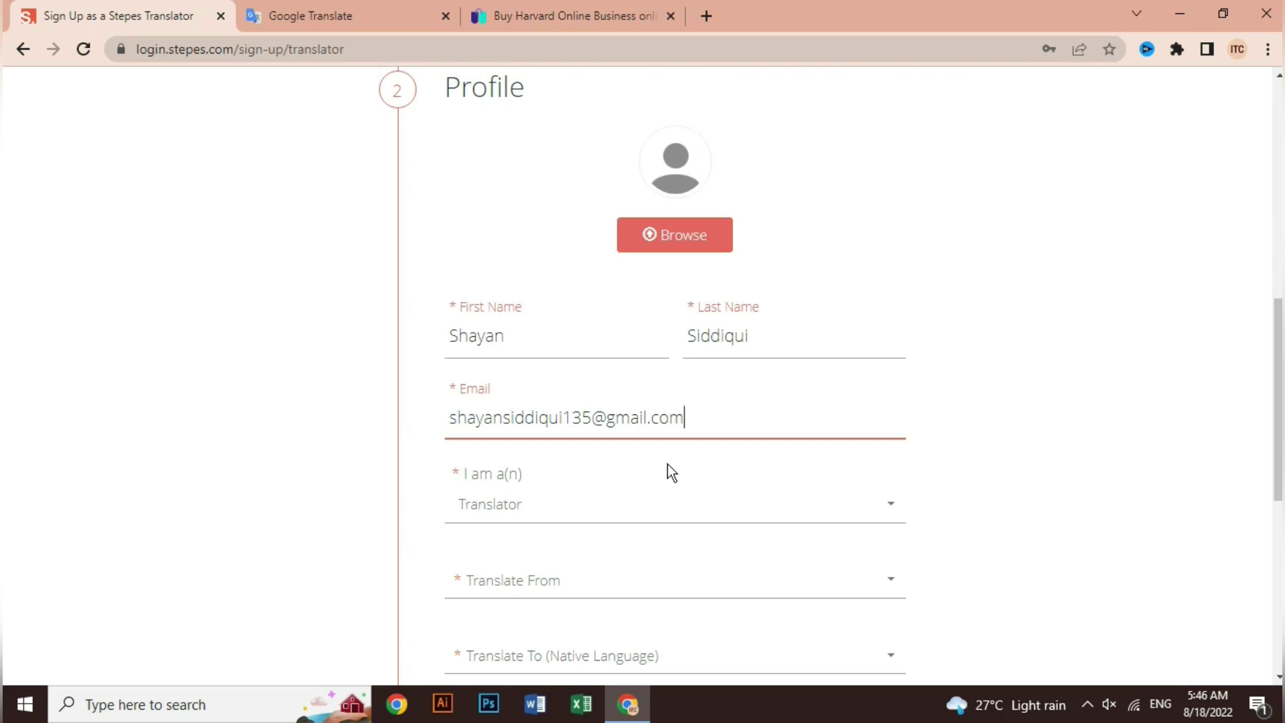
scroll(668, 470, down, 1)
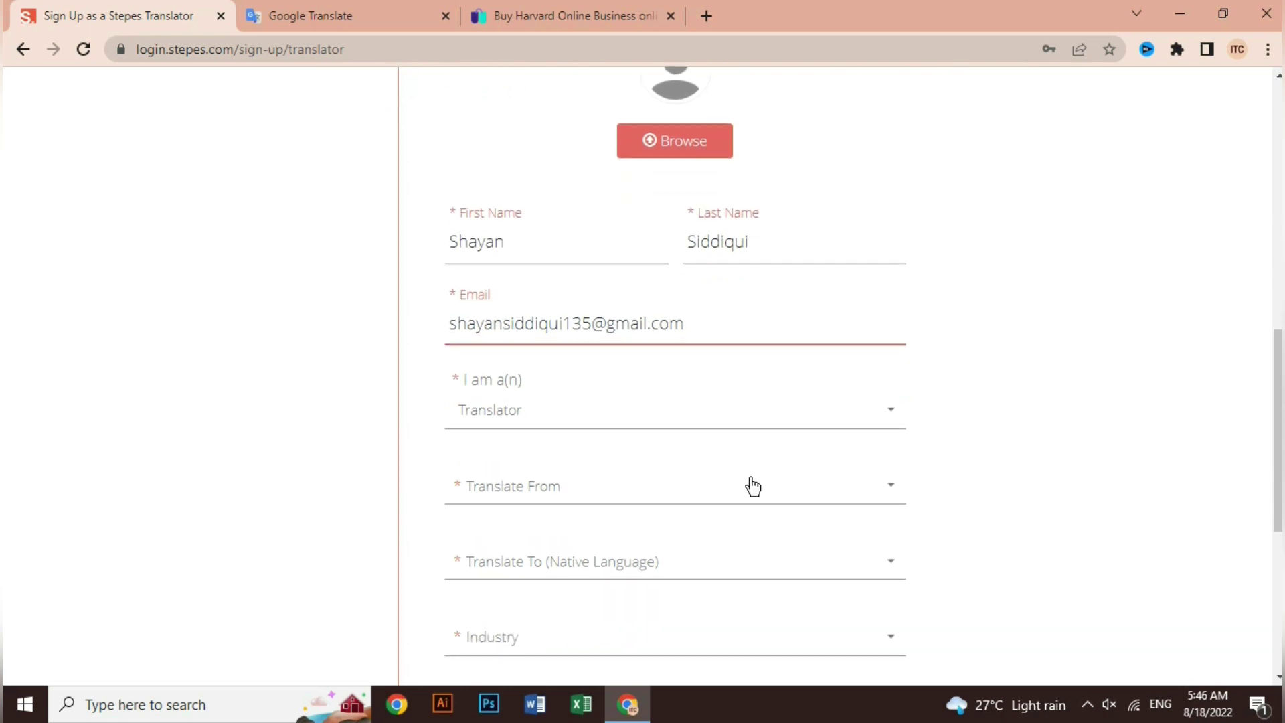
Keep Translator as the role, with English (EN) as source and Urdu (UR) as native language.
click(507, 420)
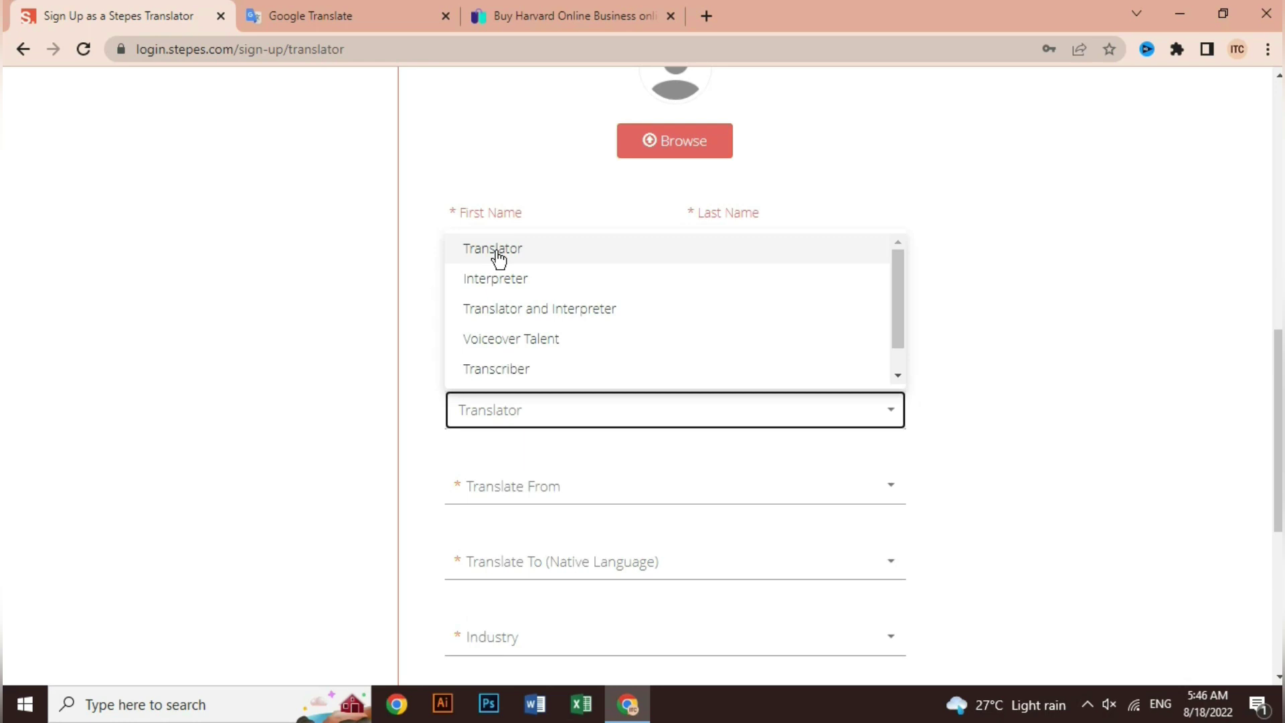
click(498, 255)
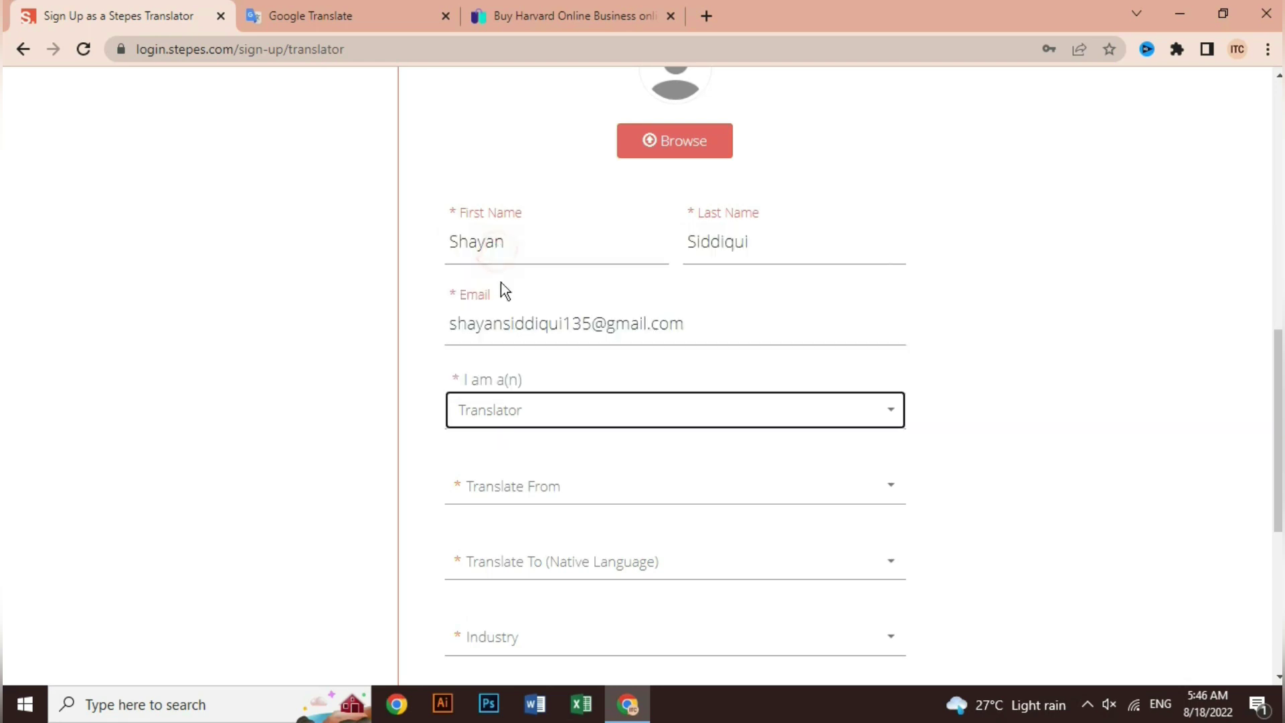
scroll(530, 441, down, 1)
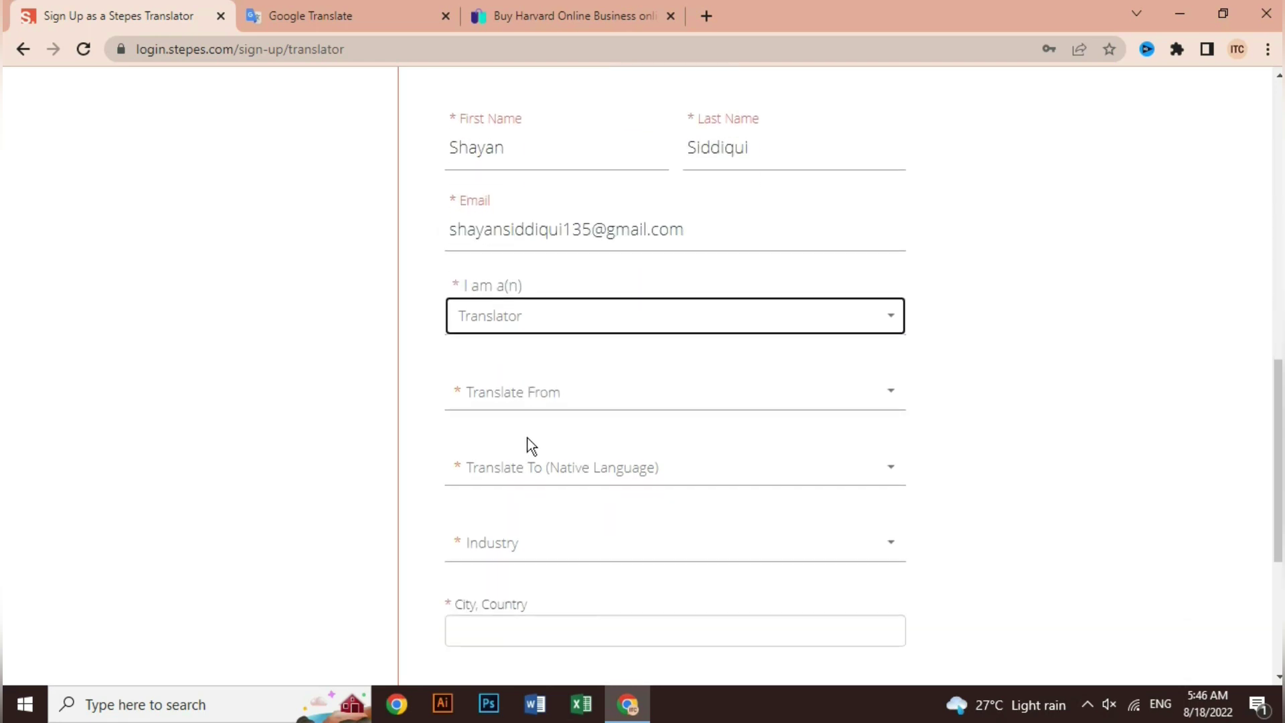
click(513, 399)
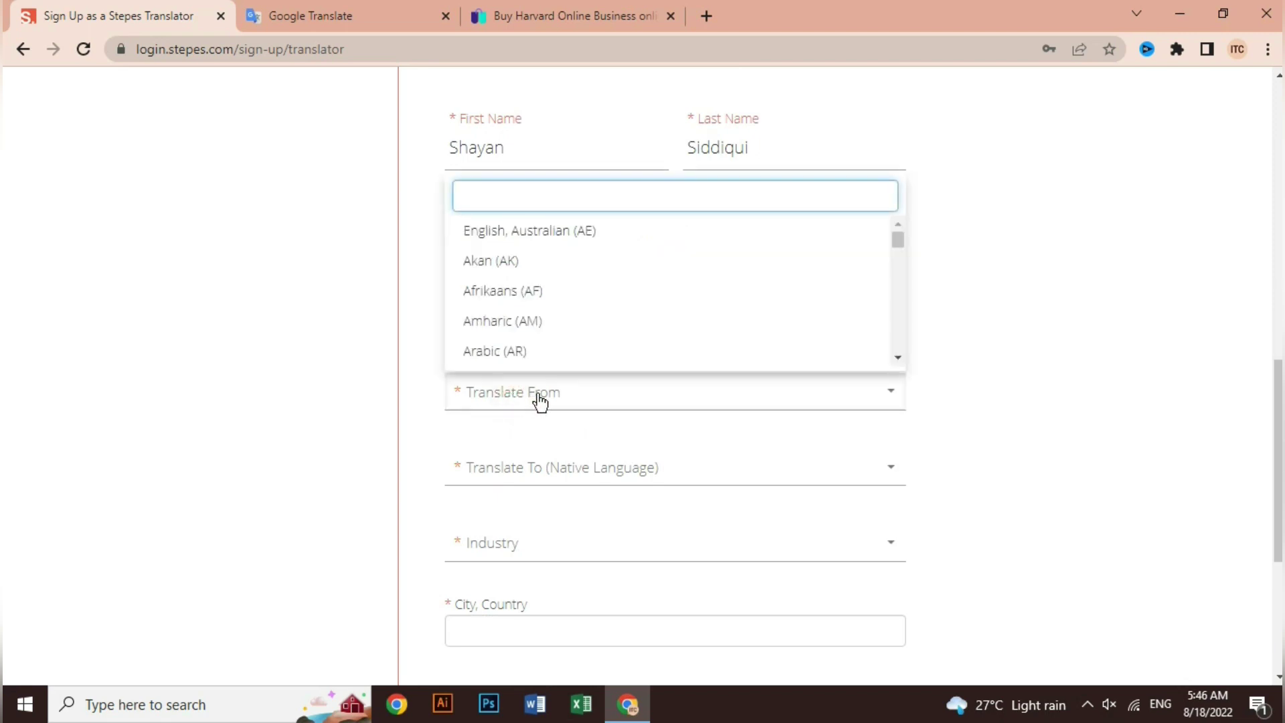
text(englis)
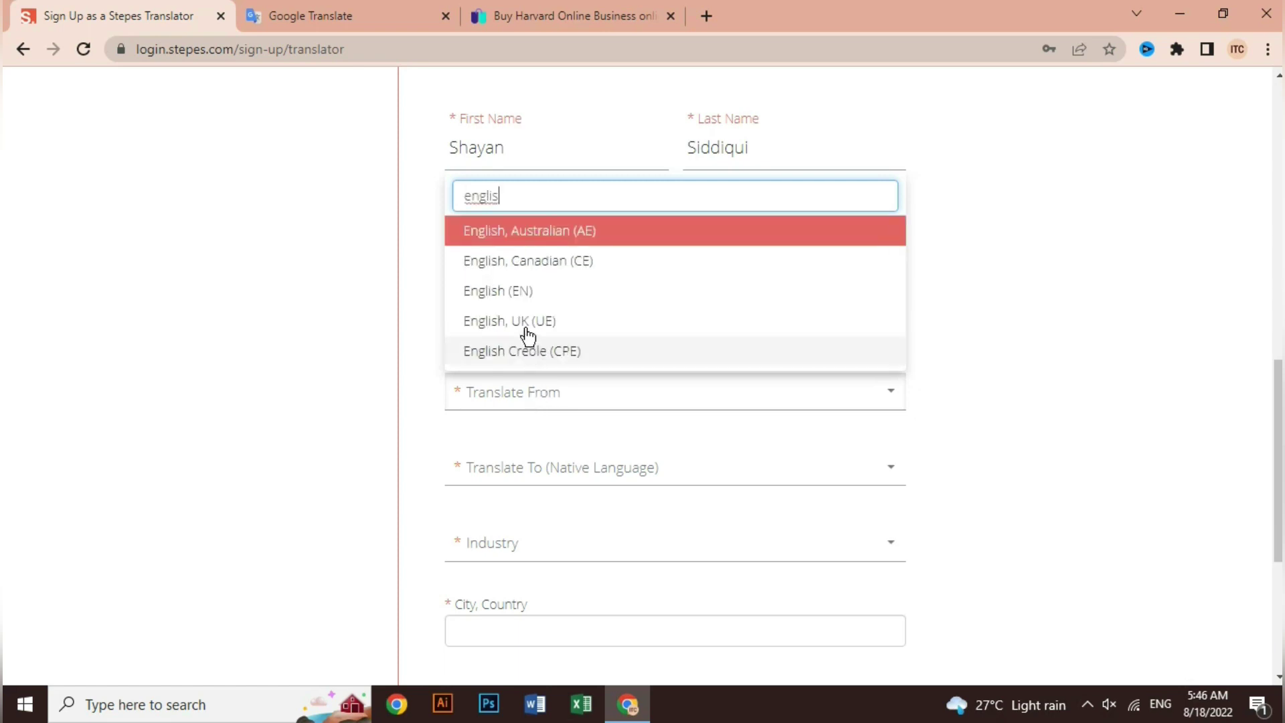
click(517, 291)
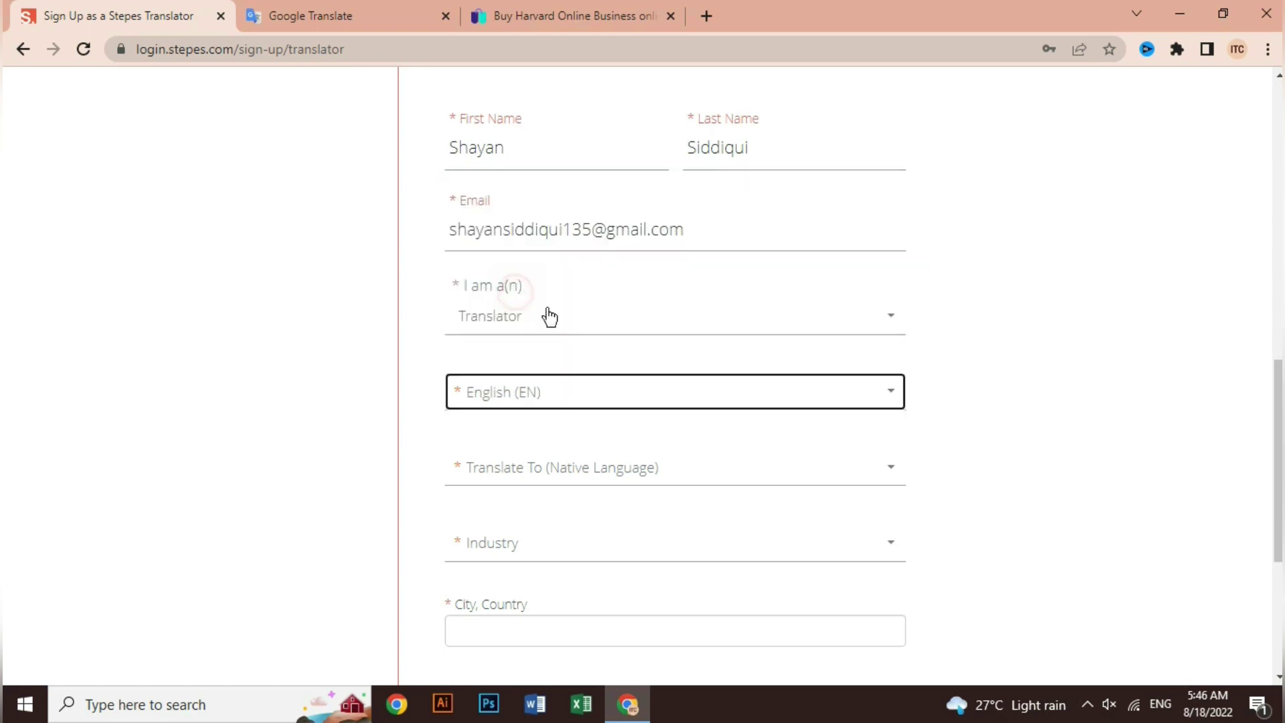
click(581, 472)
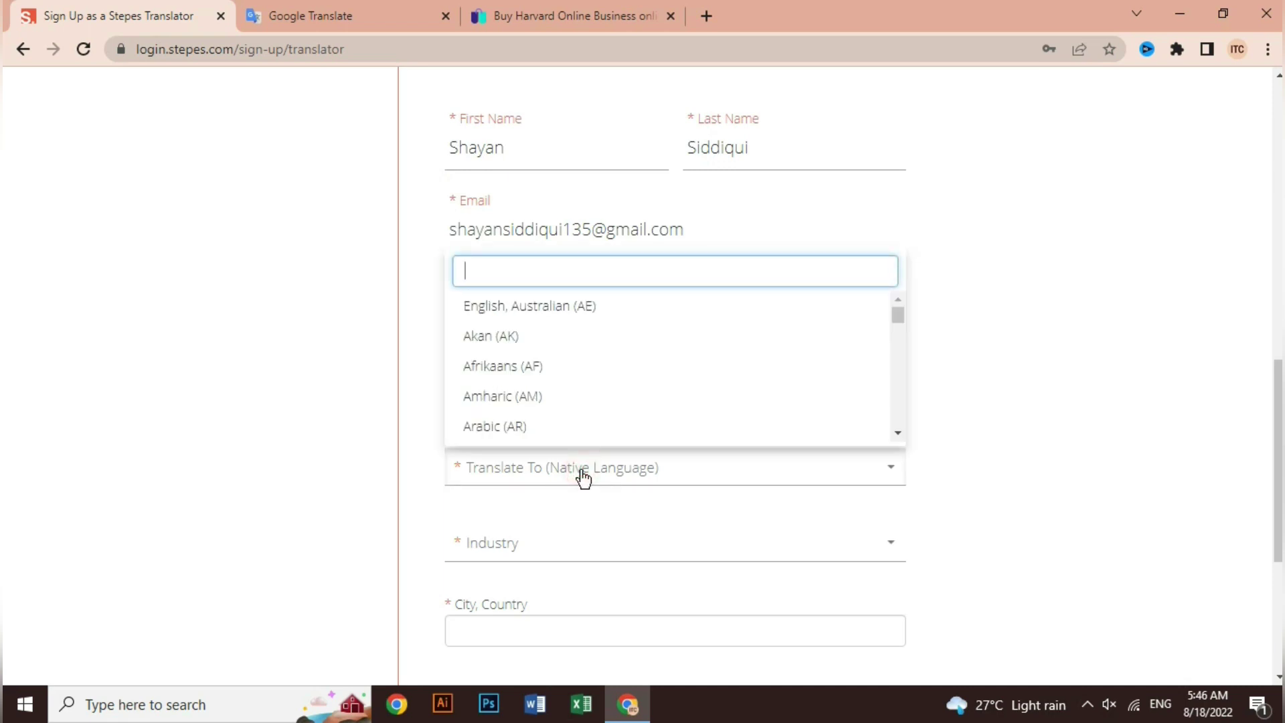
text(urdu)
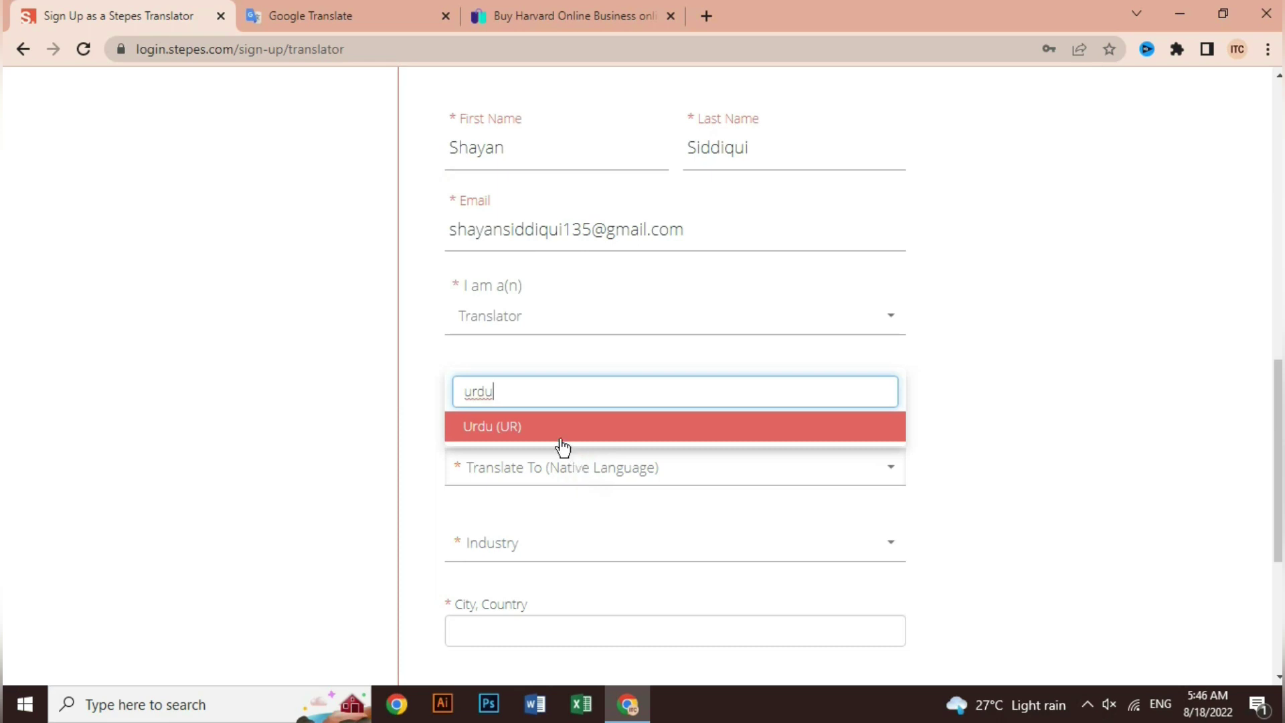
click(556, 431)
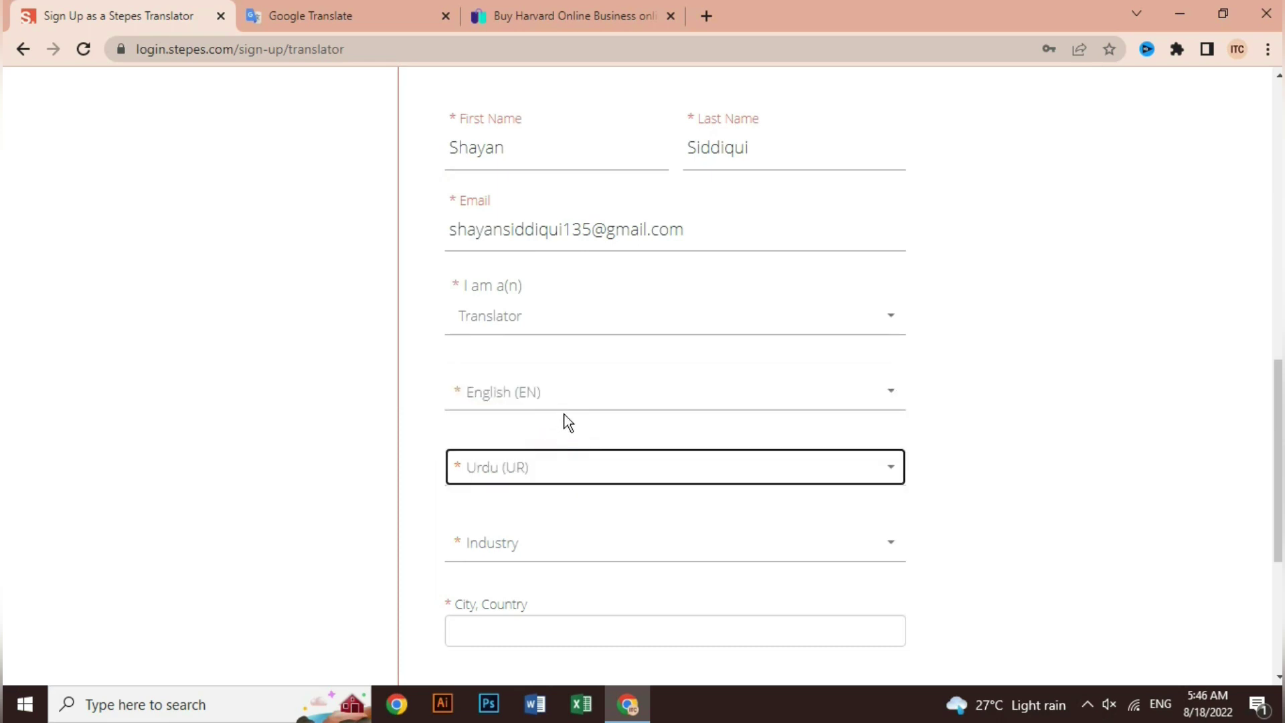
scroll(567, 422, down, 3)
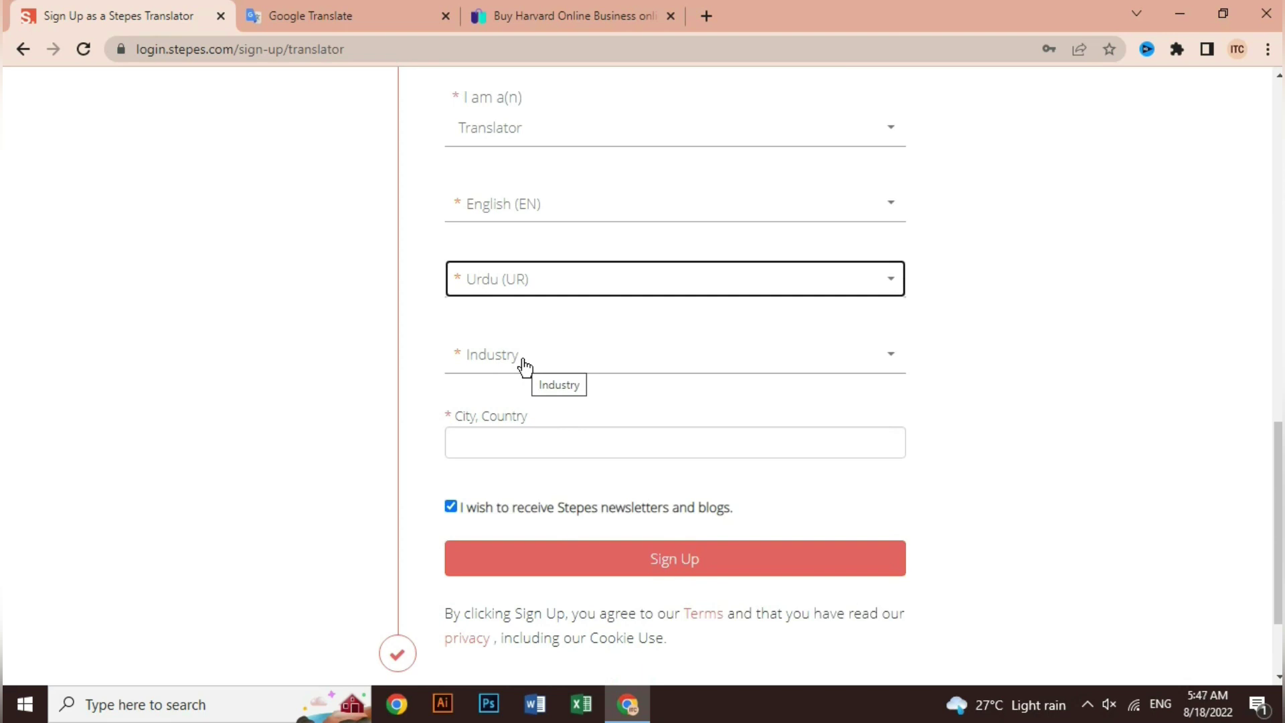
Choose Computers & Peripherals as the industry and close the industry list.
click(523, 365)
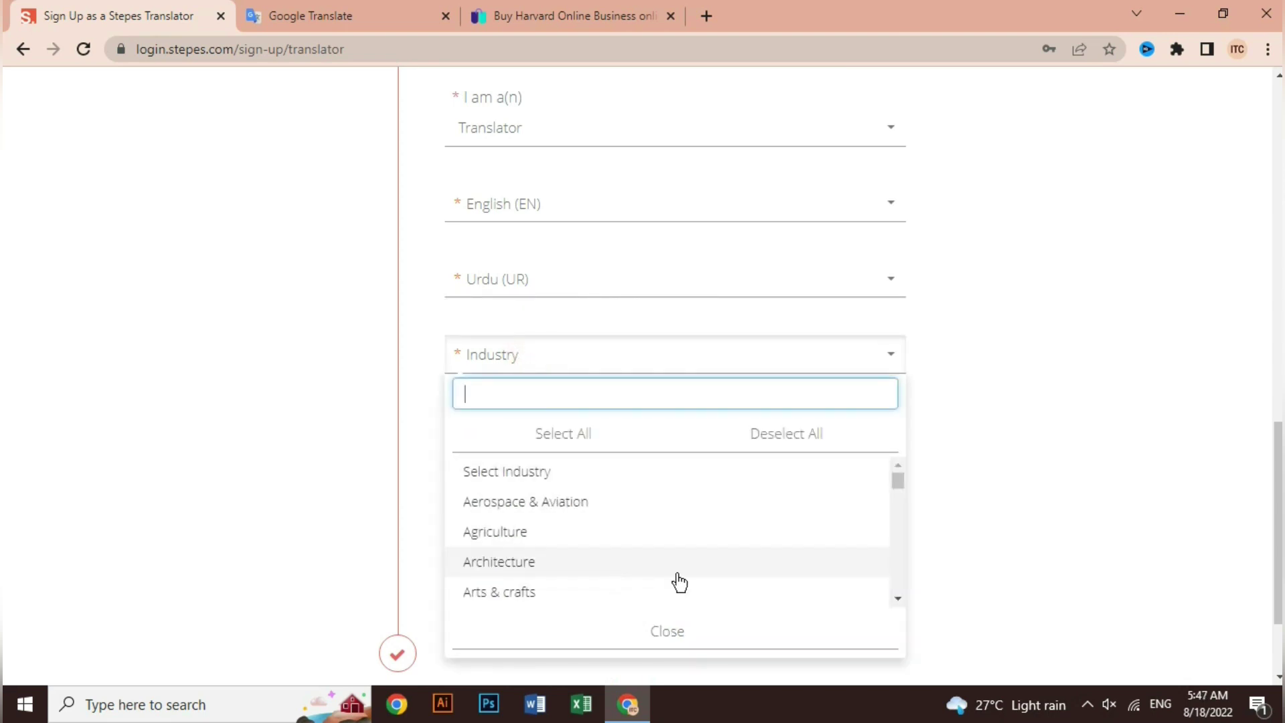
scroll(898, 600, down, 10)
drag(897, 576, 867, 512)
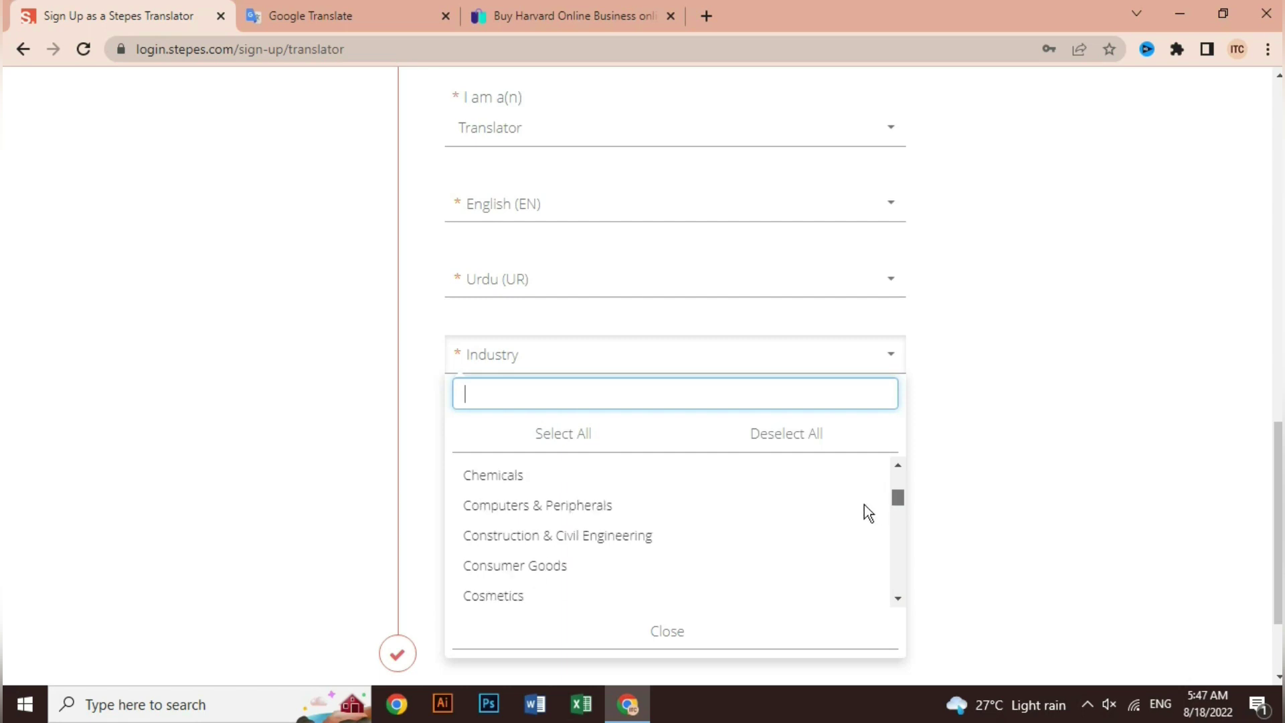
scroll(867, 511, down, 2)
scroll(769, 508, up, 6)
scroll(792, 488, down, 2)
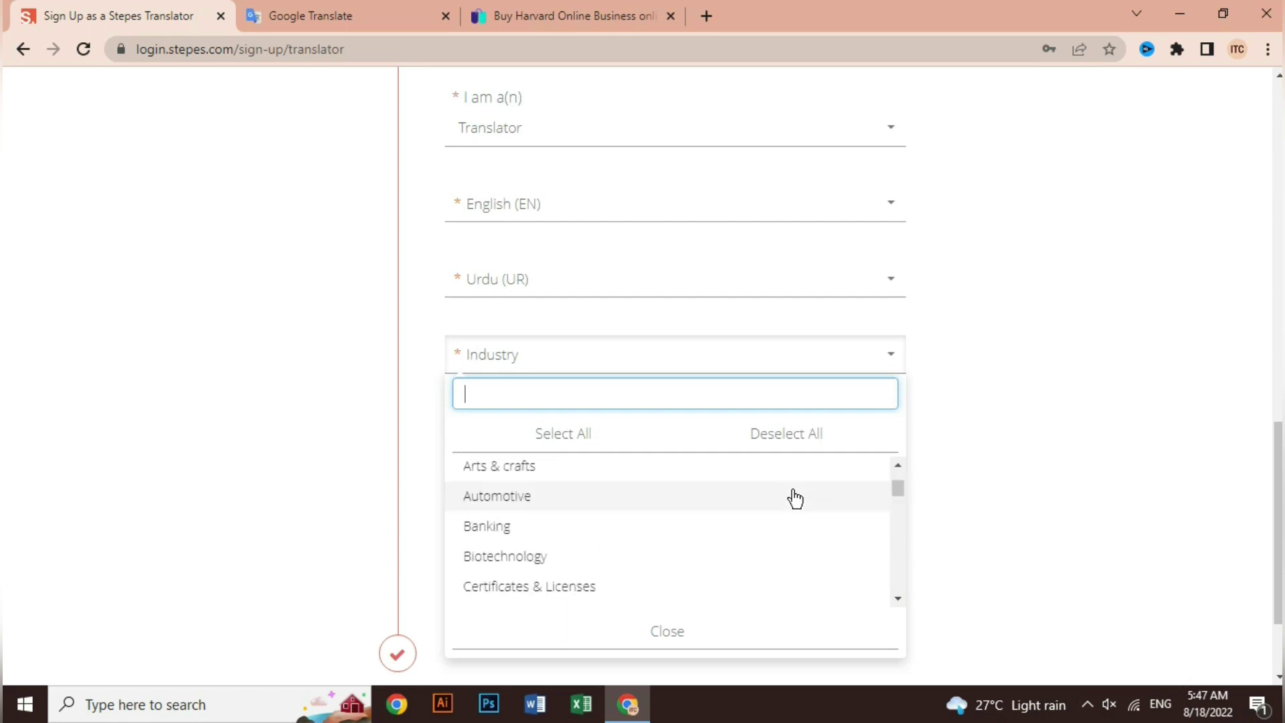
scroll(795, 499, down, 3)
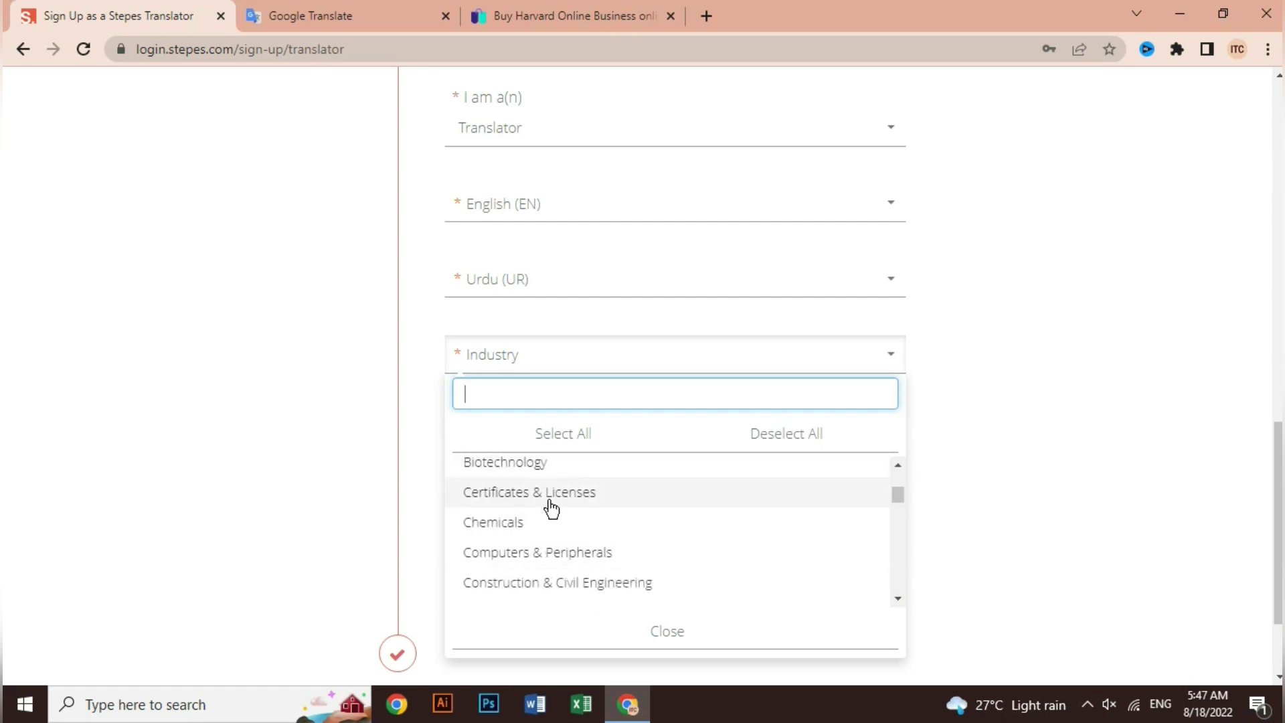
click(546, 556)
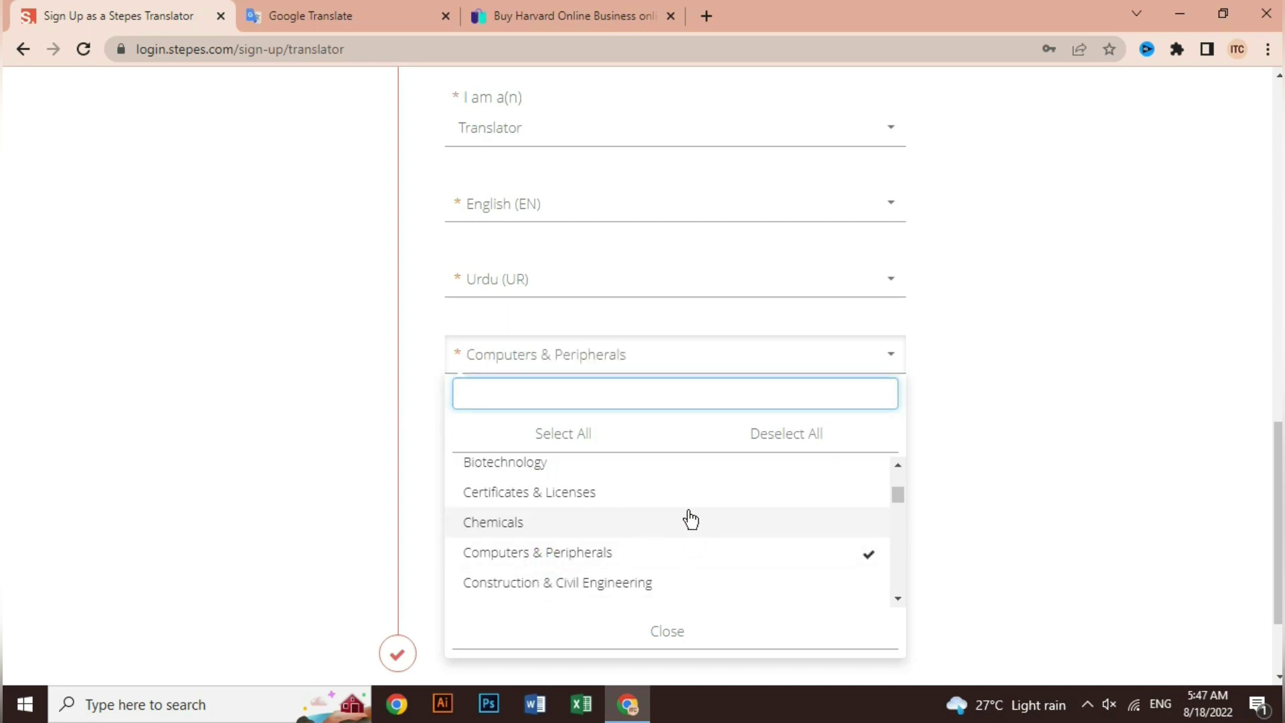
scroll(941, 556, down, 2)
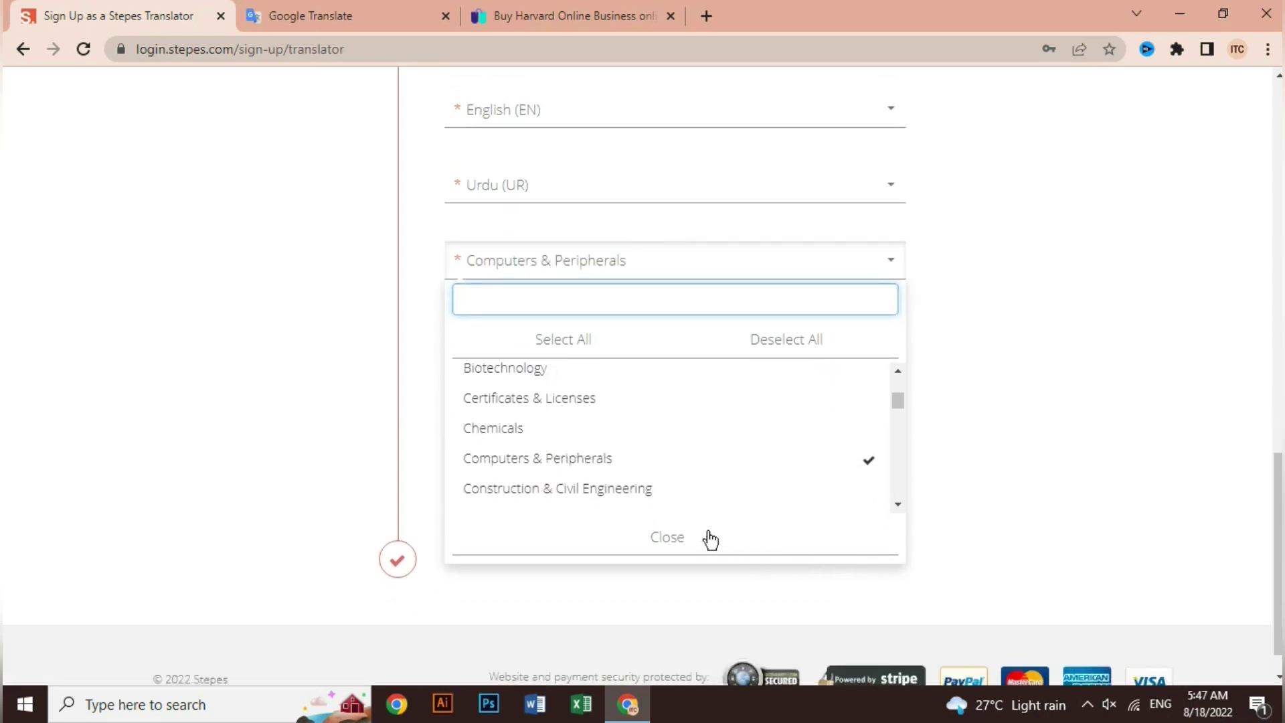
click(669, 536)
Enter 'pakistan' as the City, Country.
click(502, 346)
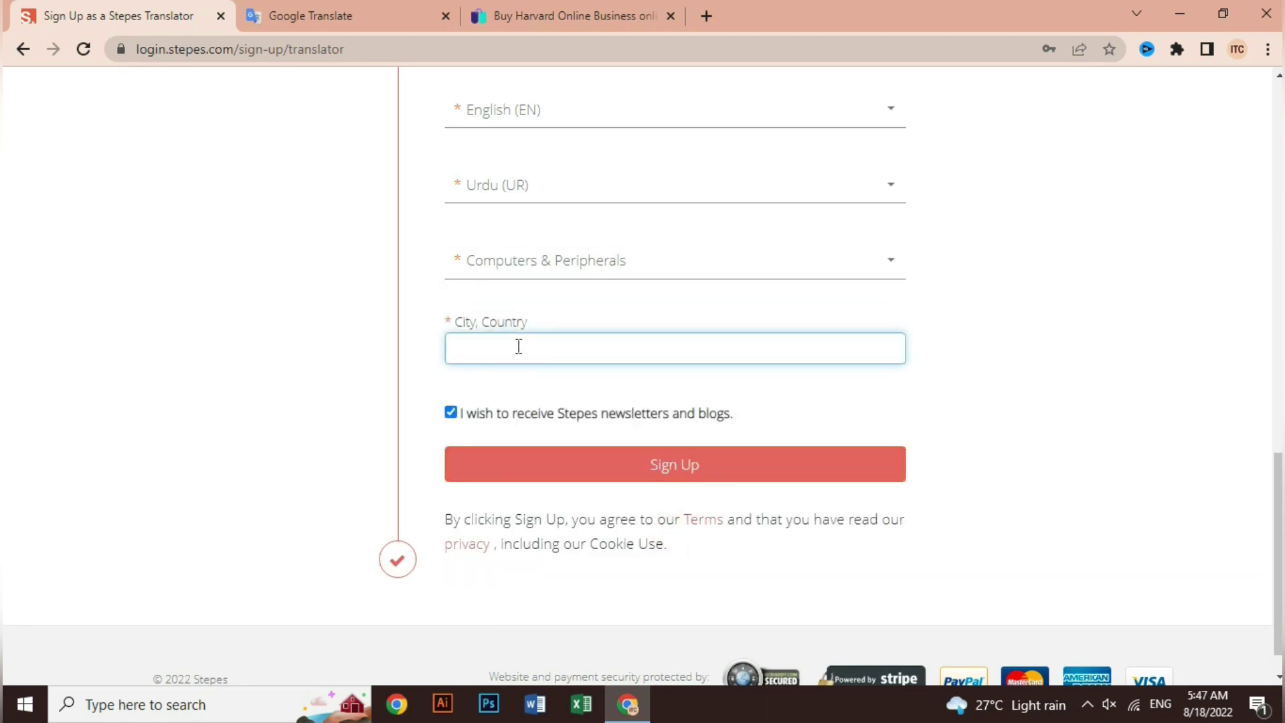
text(paksita)
key(BackSpace)
key(BackSpace)
text(istan)
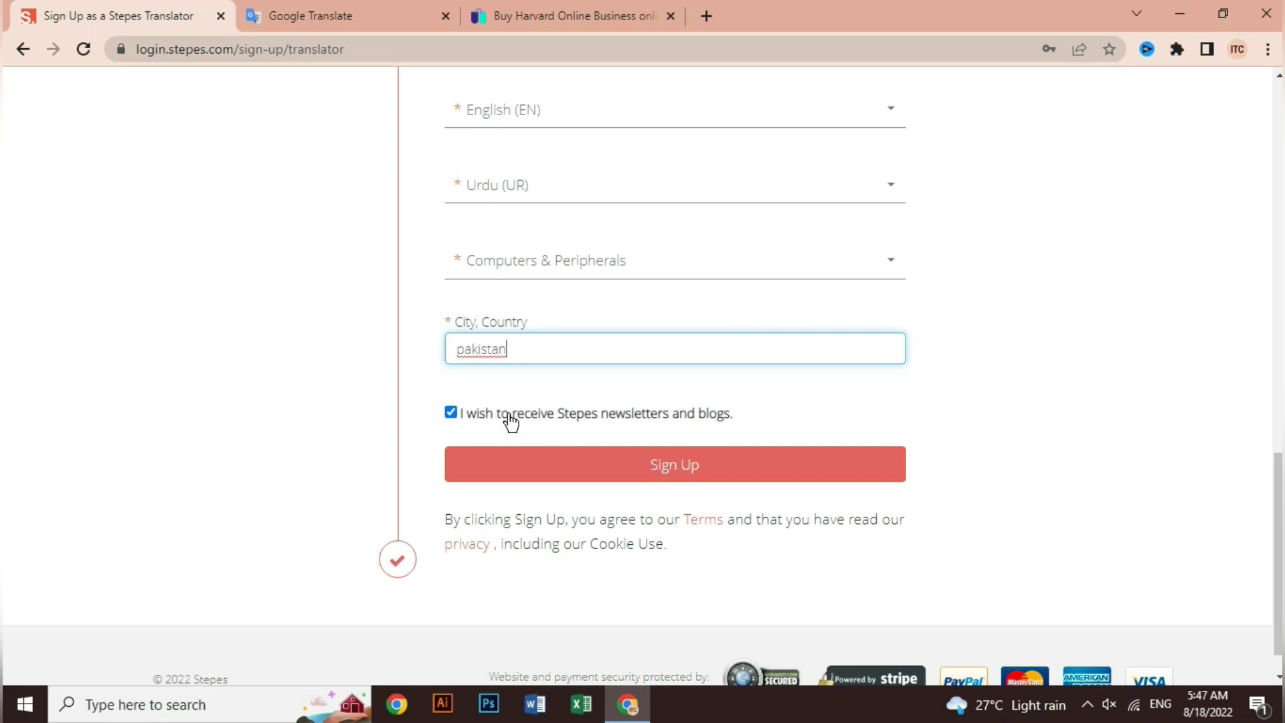
Submit the form, then remove the space and surname from the username and resubmit.
click(701, 477)
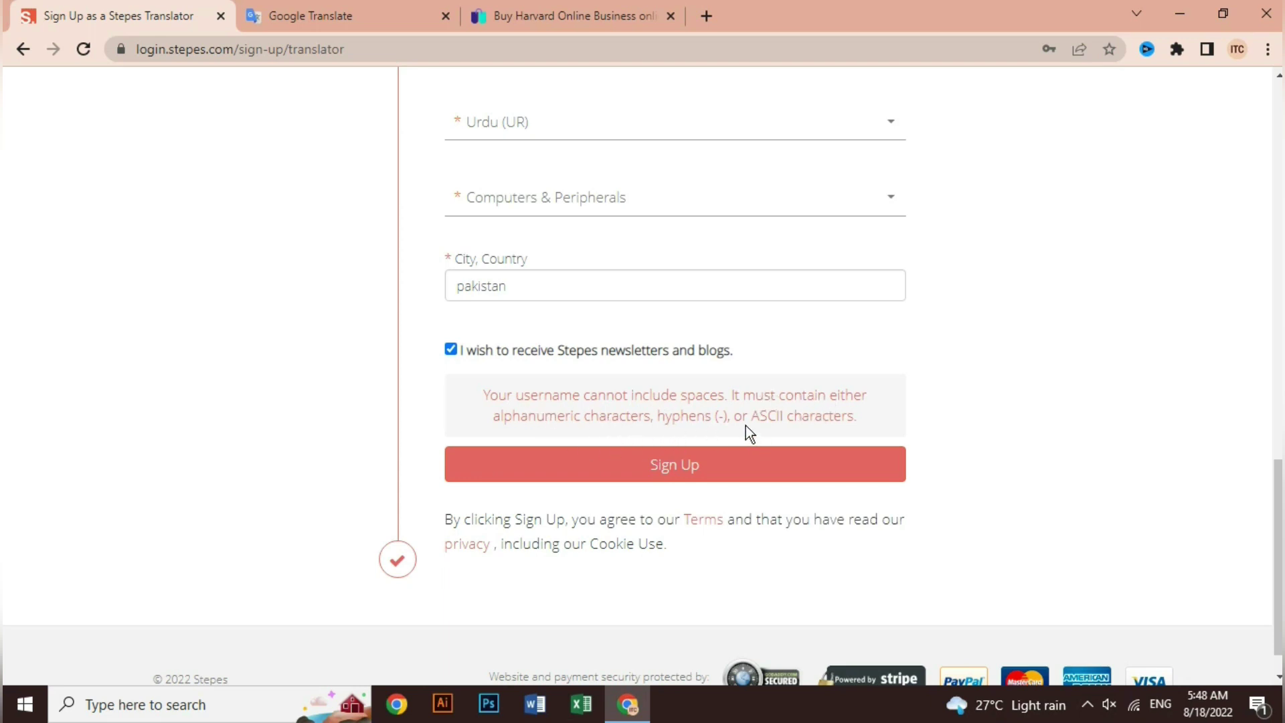
scroll(746, 426, up, 5)
scroll(745, 426, up, 10)
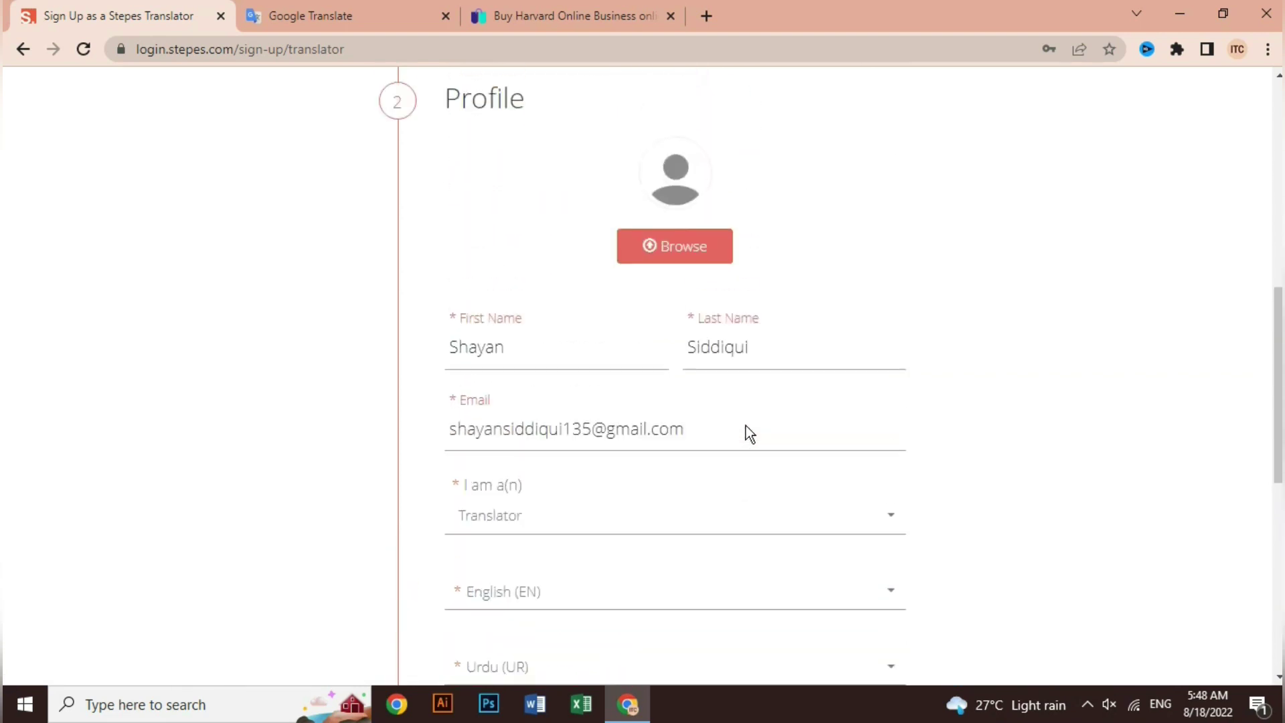
scroll(745, 424, up, 2)
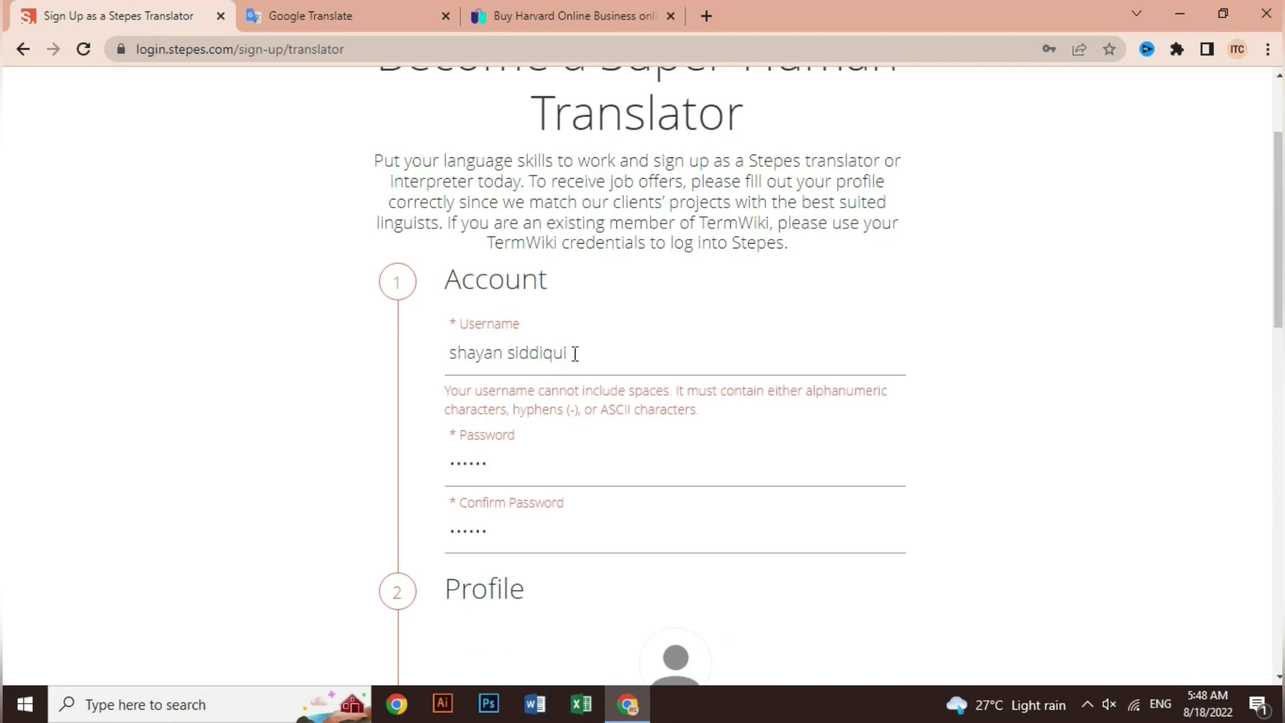
drag(572, 353, 503, 355)
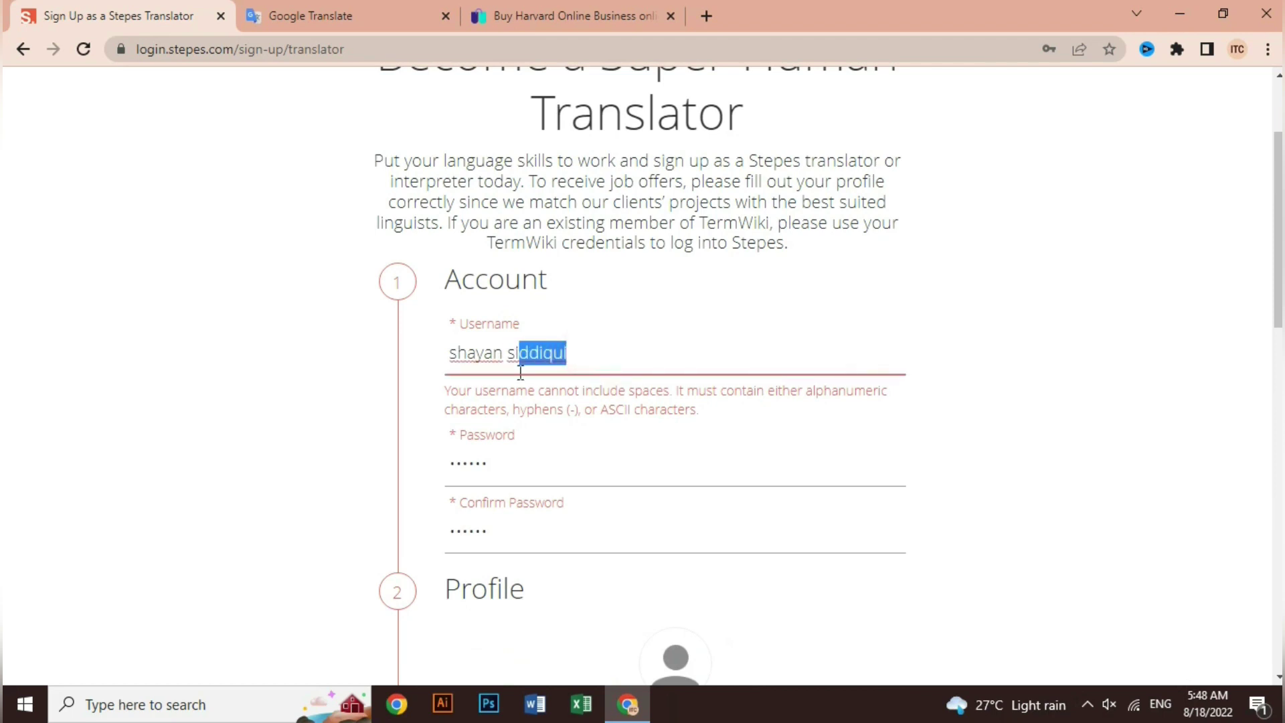
key(BackSpace)
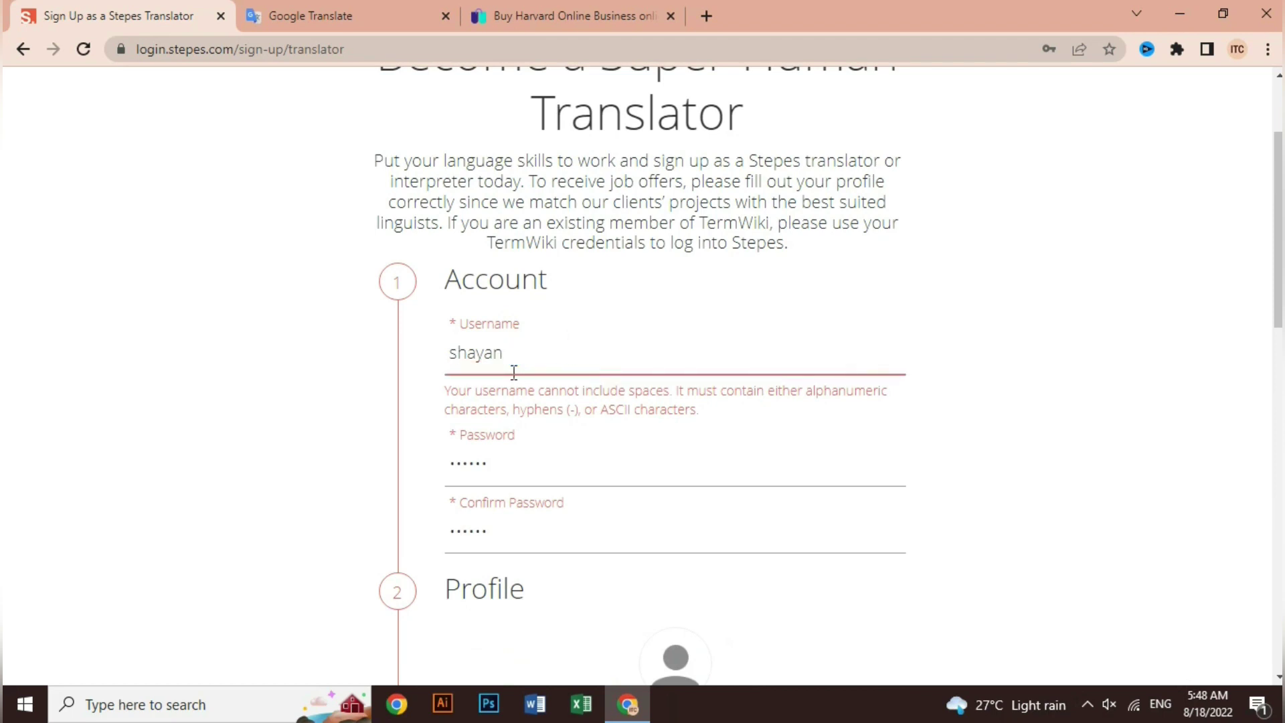
scroll(540, 407, down, 8)
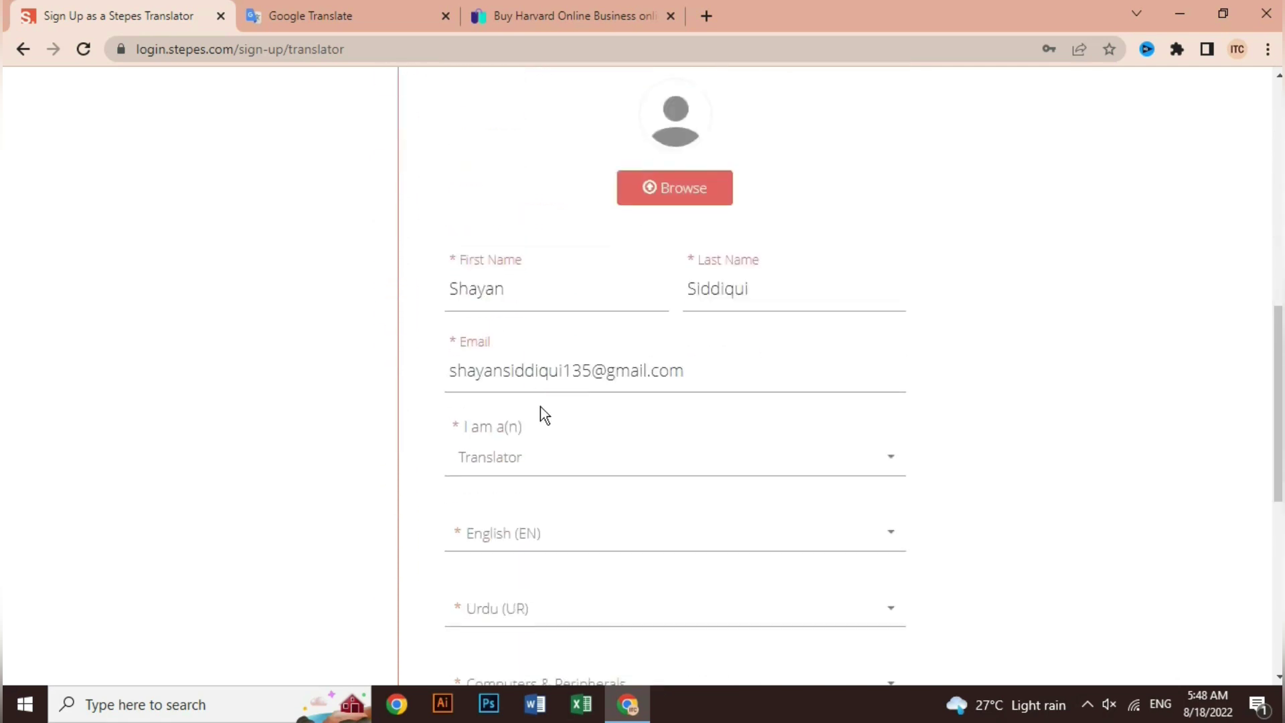
scroll(540, 407, down, 8)
click(684, 431)
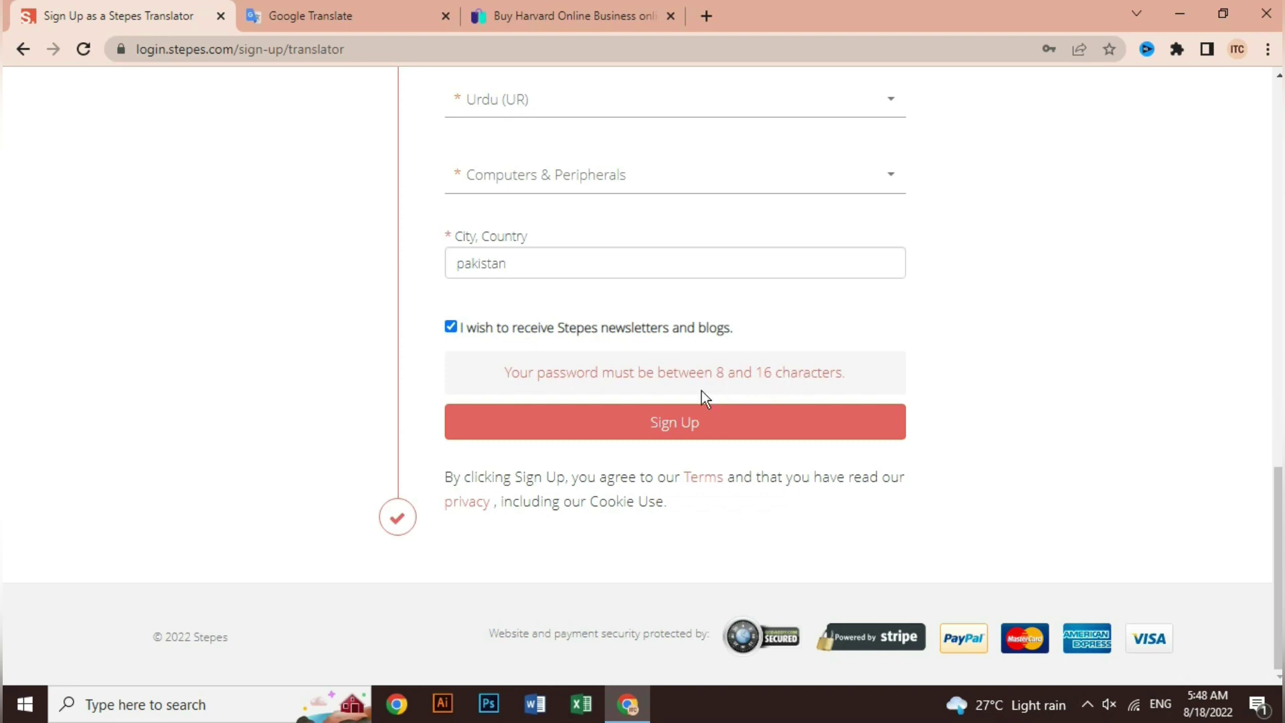
Retype the password and confirmation with a longer value and resubmit the sign-up form.
click(639, 419)
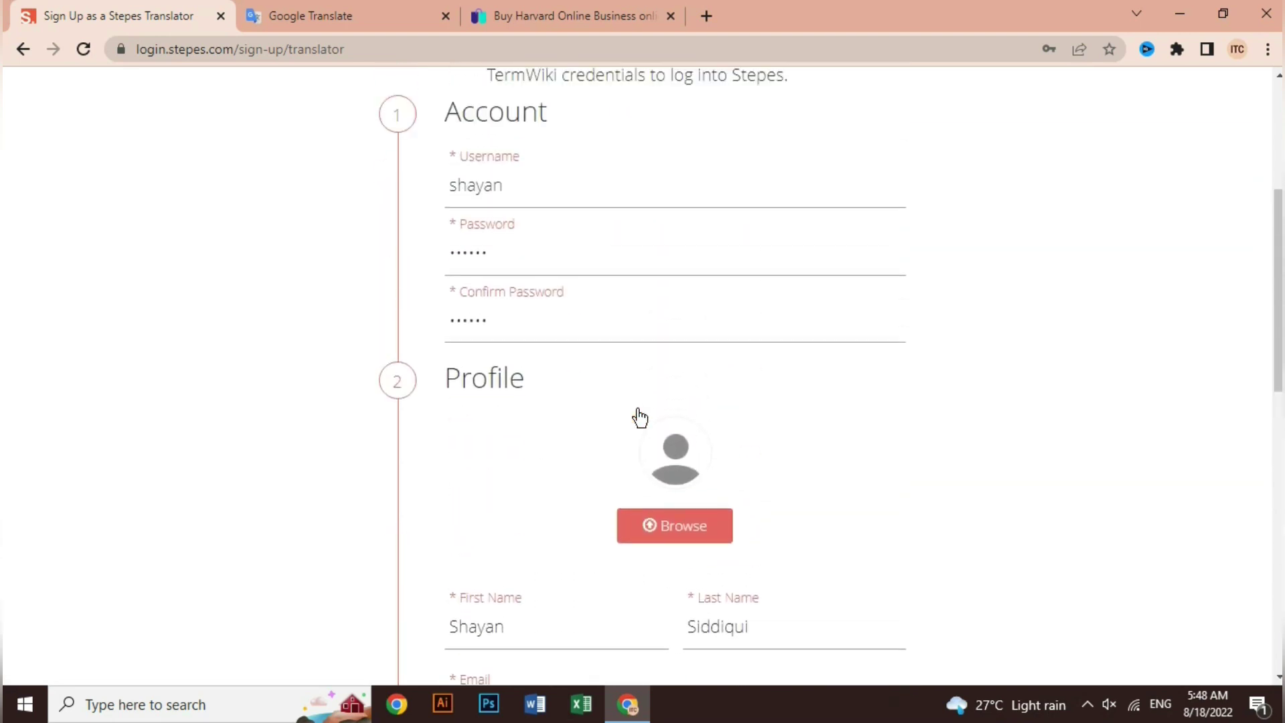
click(498, 354)
text(1)
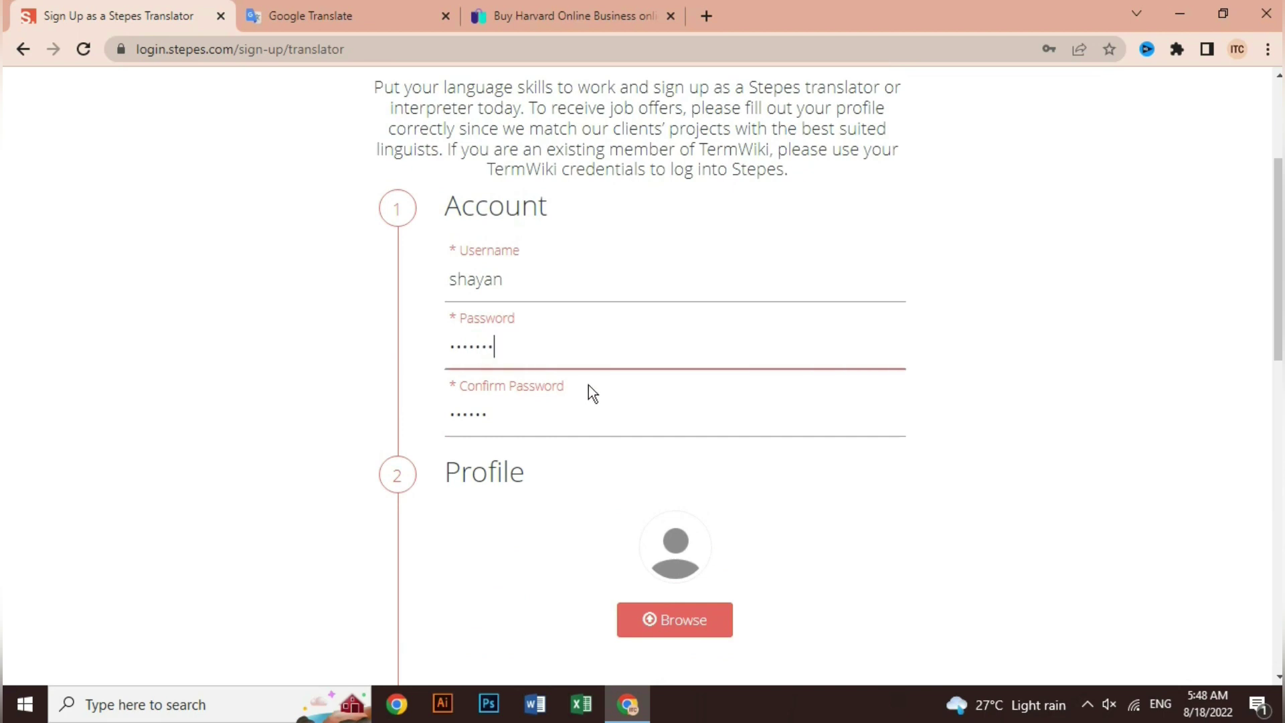
text(23)
key(Tab)
text(12345678)
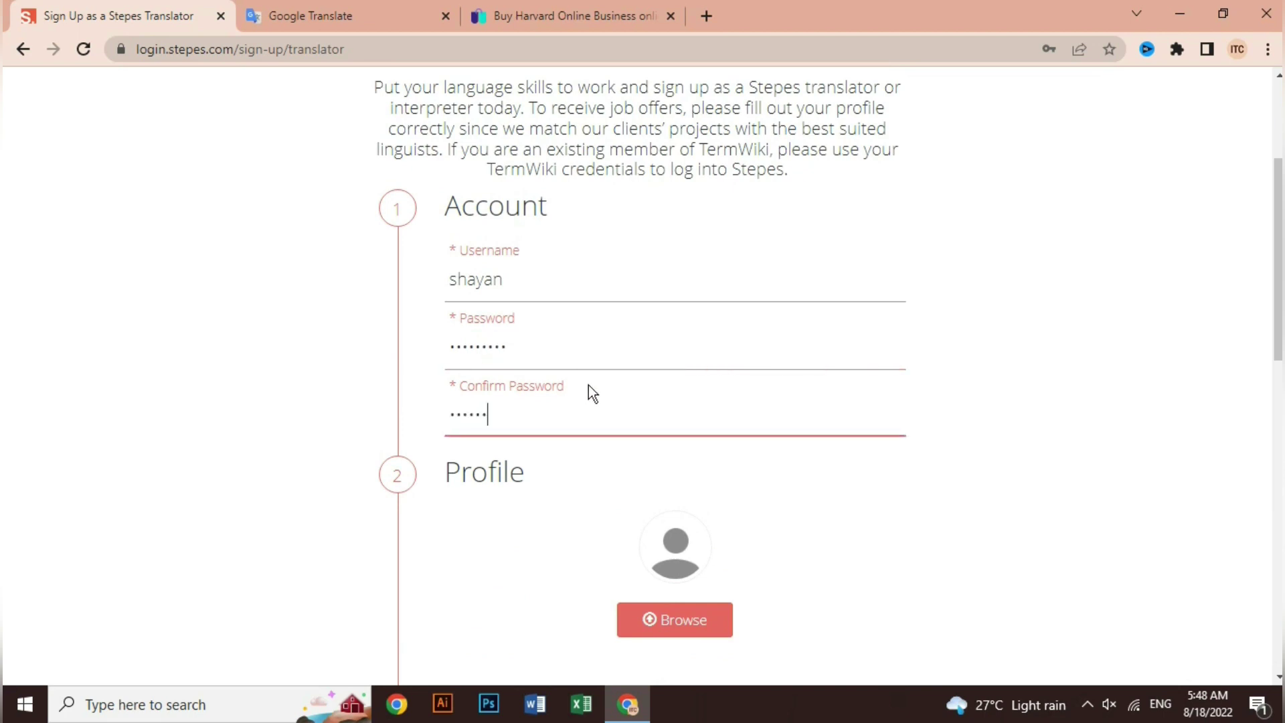
text(9)
scroll(611, 395, down, 5)
scroll(612, 395, down, 7)
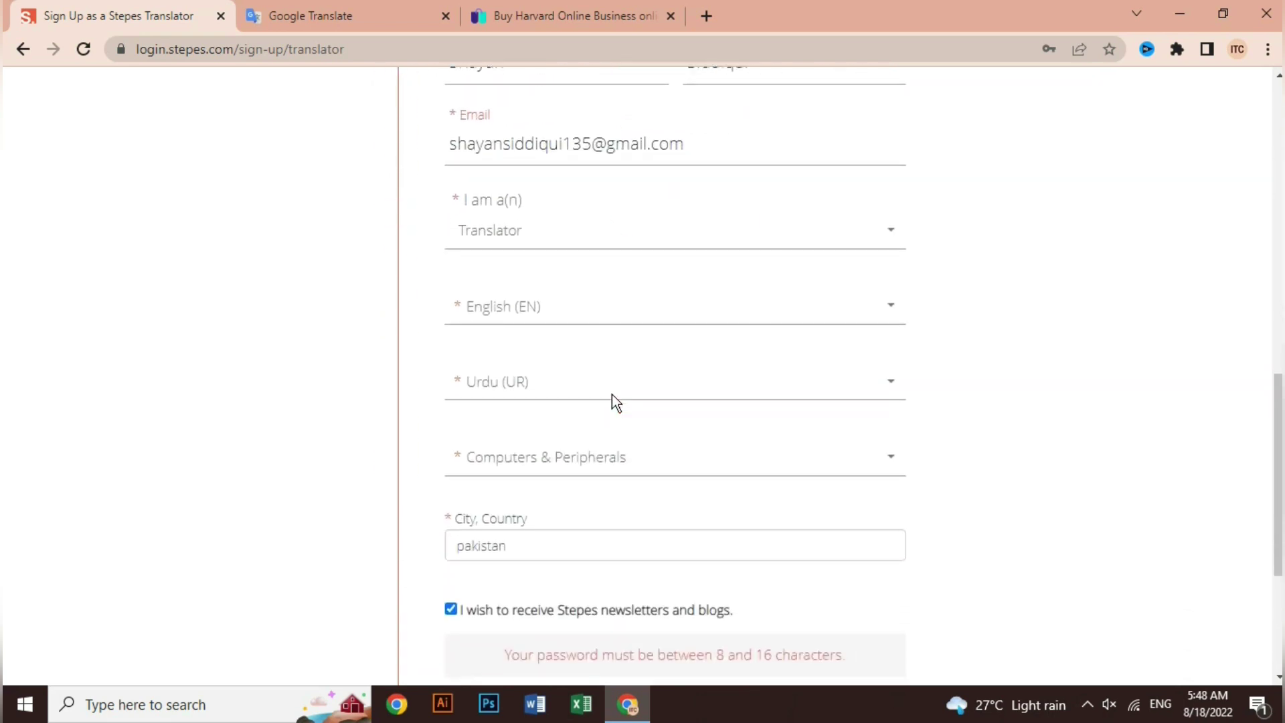
click(688, 432)
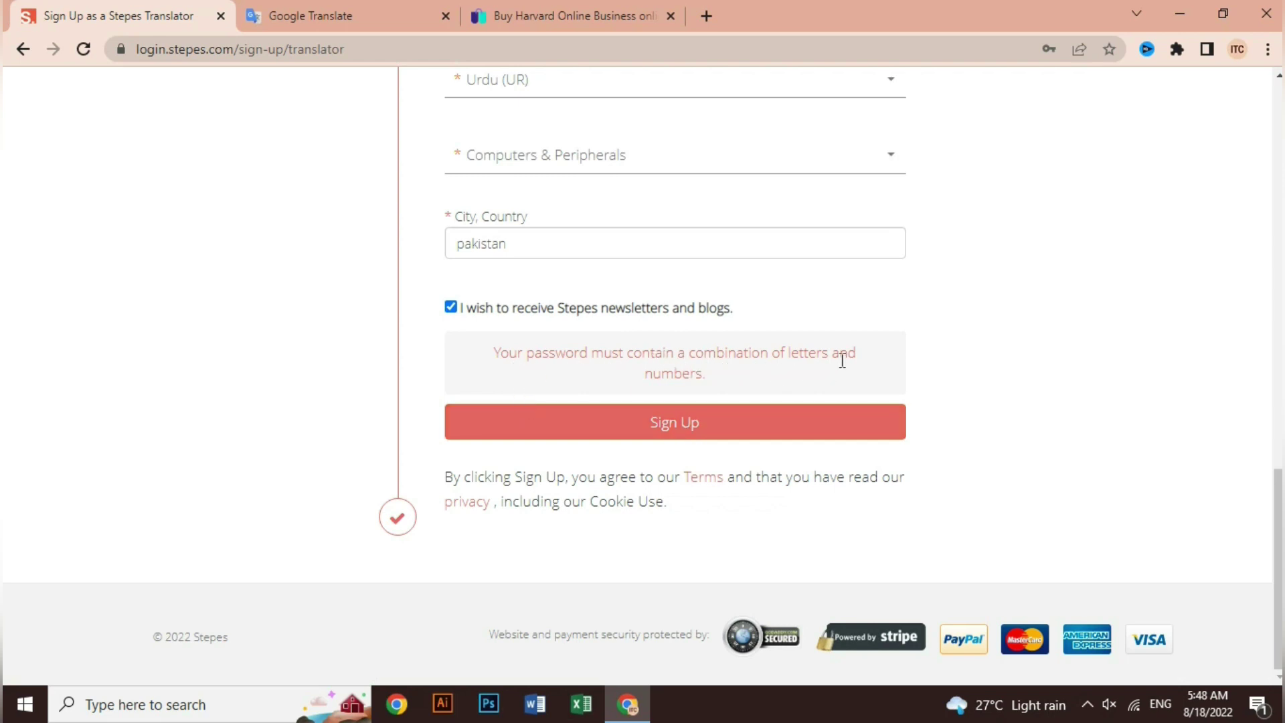
Replace the password and its confirmation with a new password and submit again.
scroll(680, 373, up, 3)
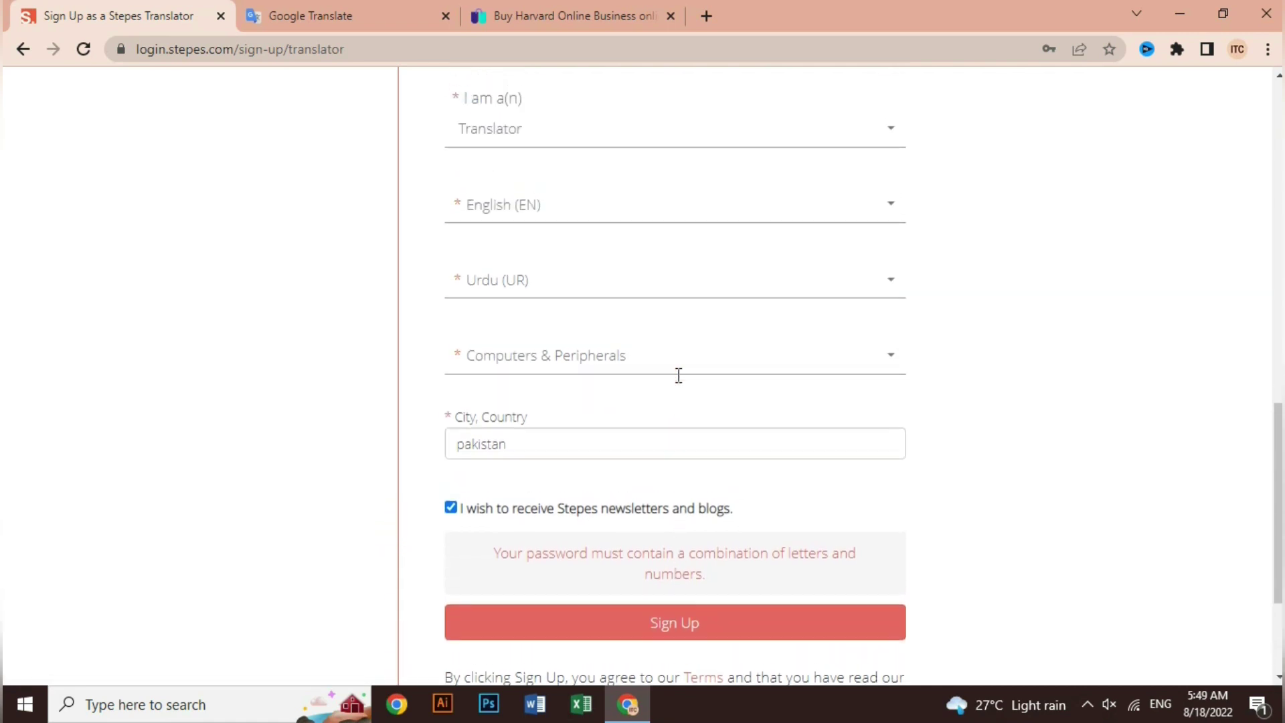
scroll(677, 375, up, 10)
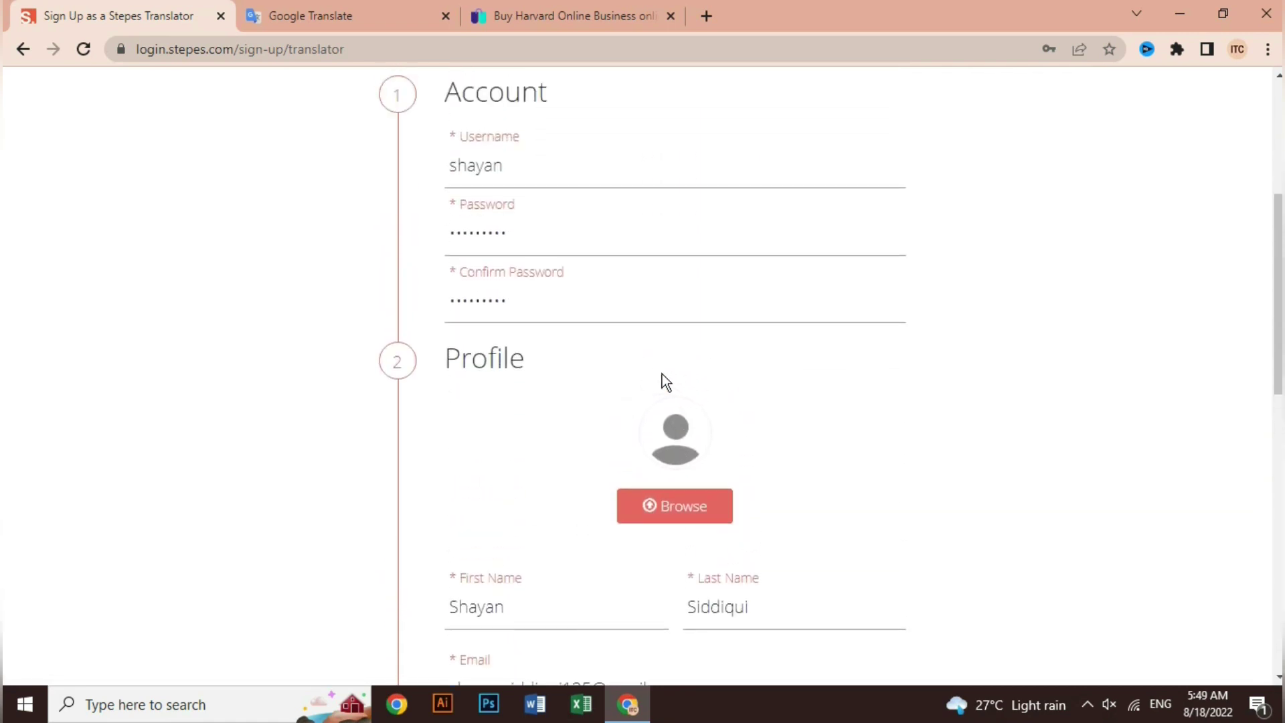
drag(513, 240, 388, 240)
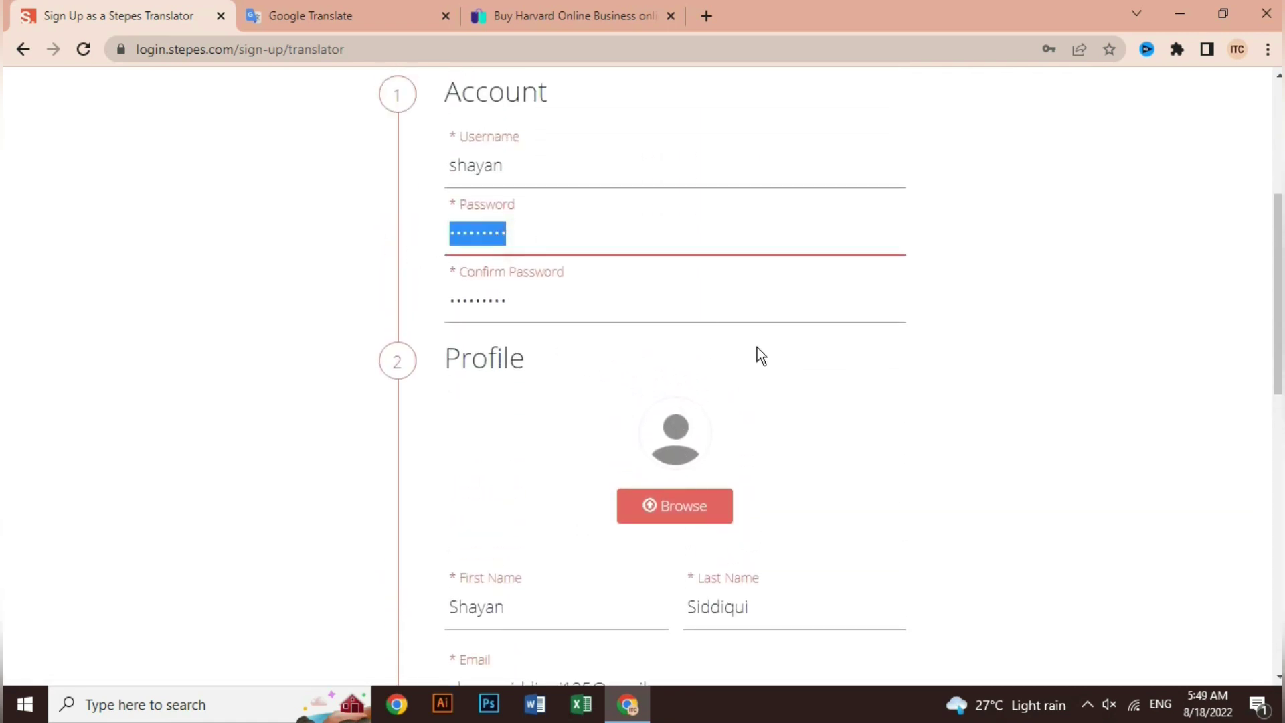
key(BackSpace)
text(••)
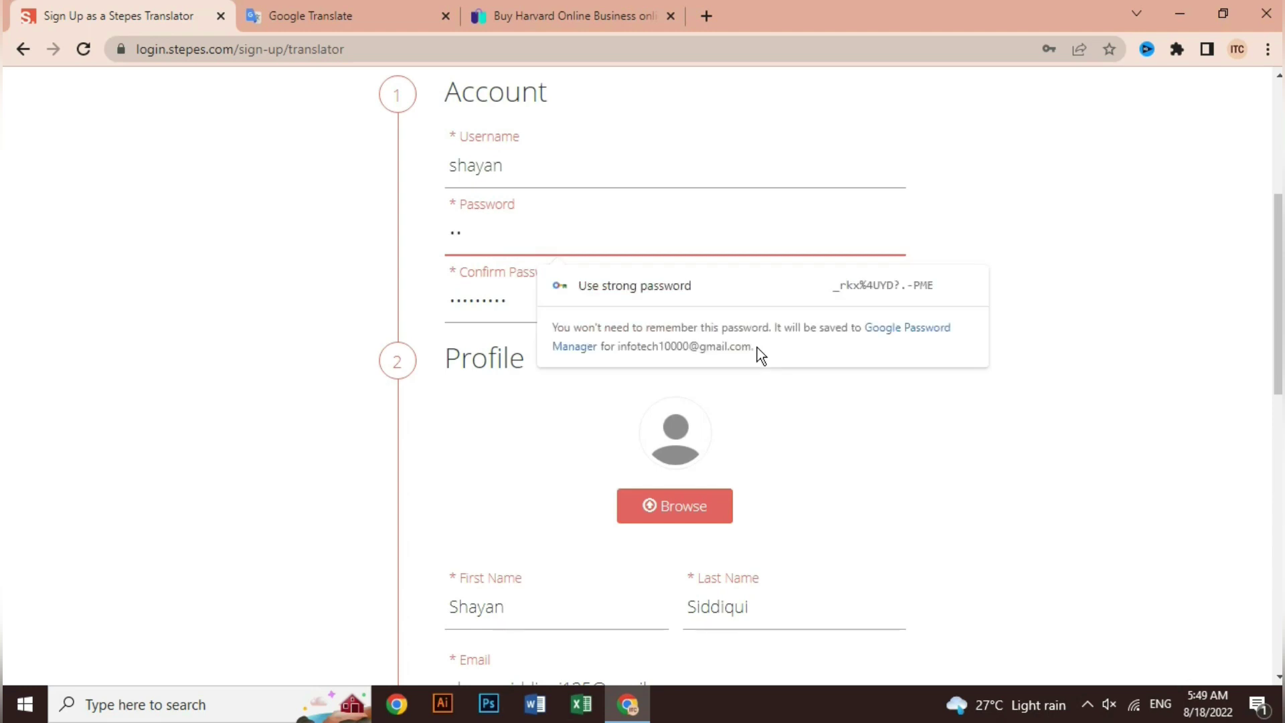
text(•••••••••)
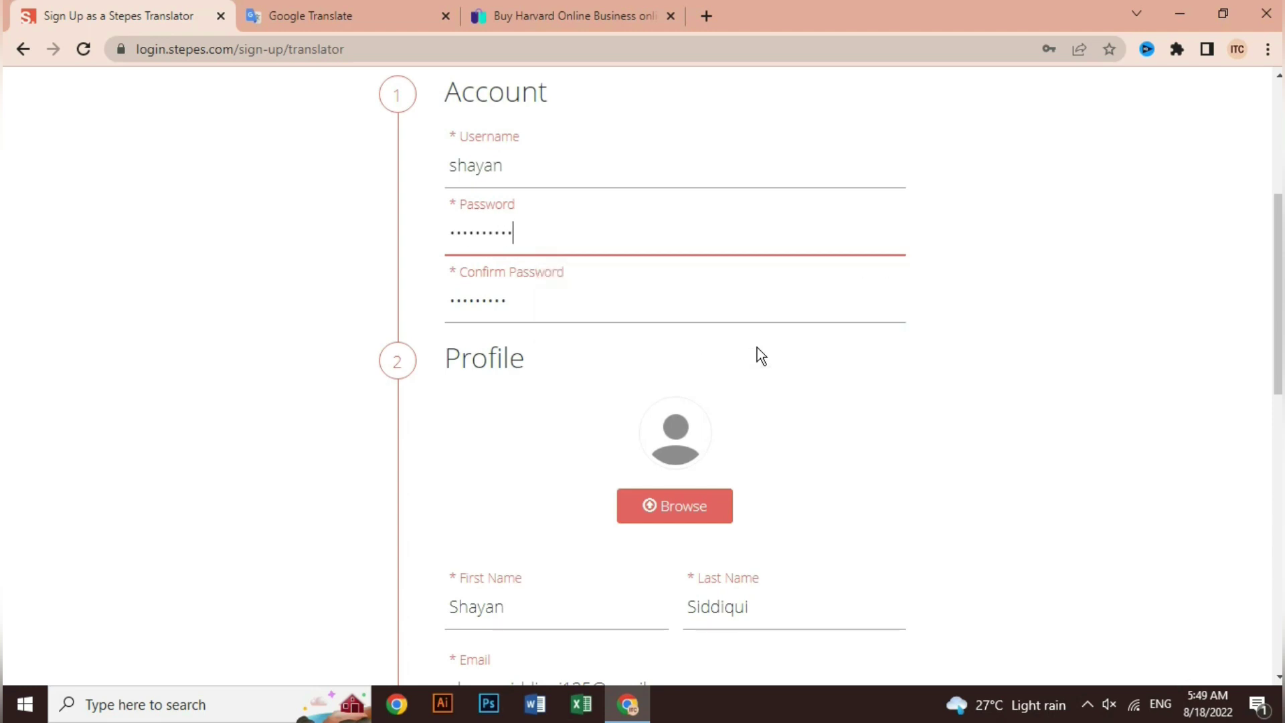
text(•)
drag(518, 302, 438, 308)
text(••••••••••)
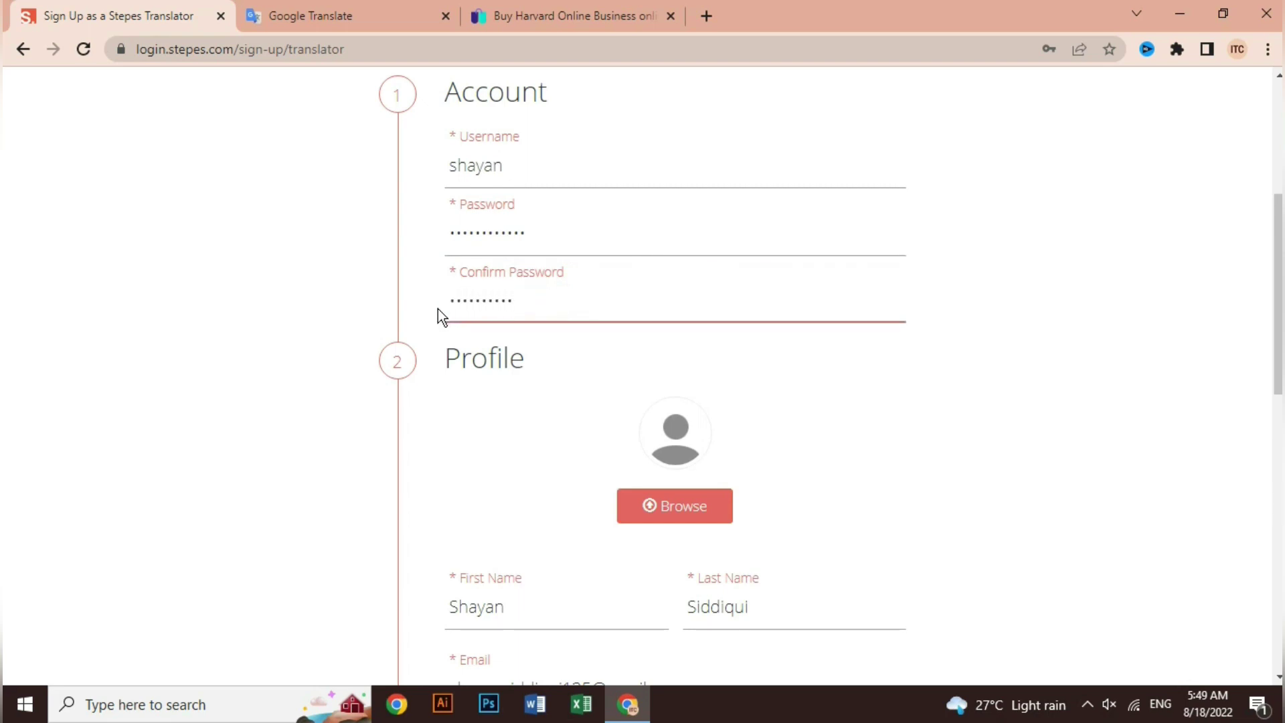
text(••)
scroll(501, 344, down, 5)
scroll(501, 344, down, 1)
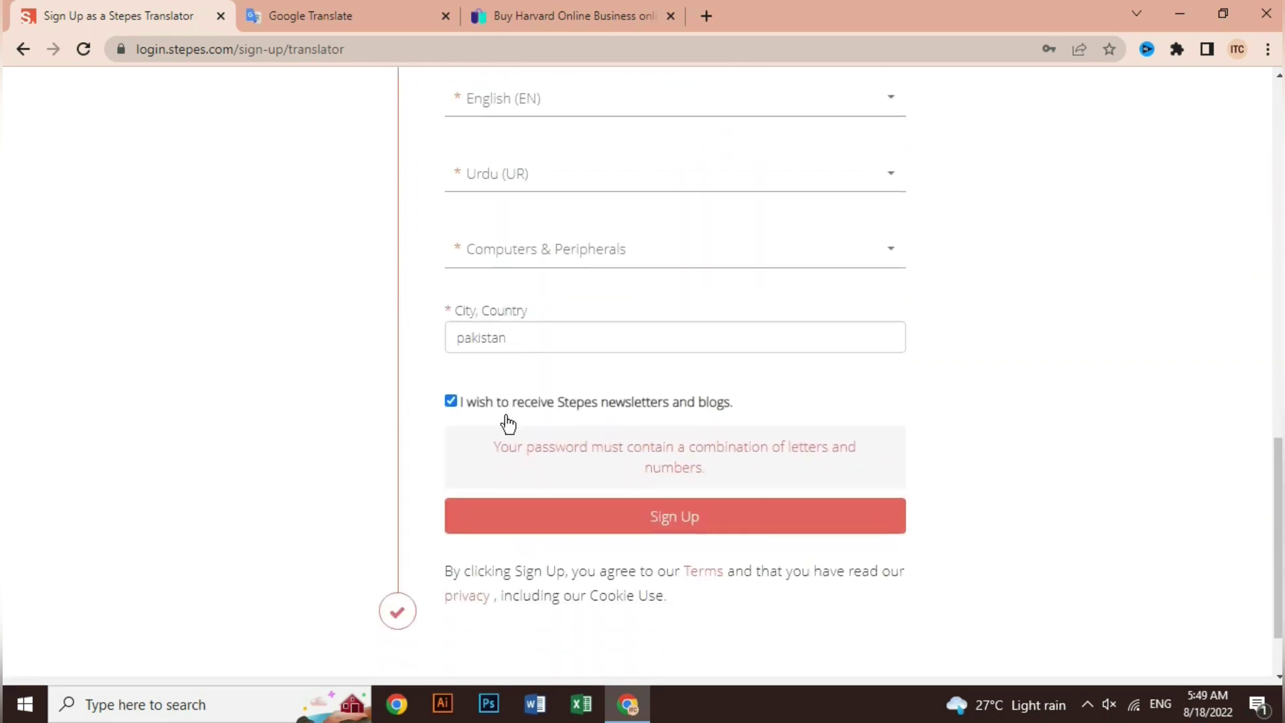
click(694, 525)
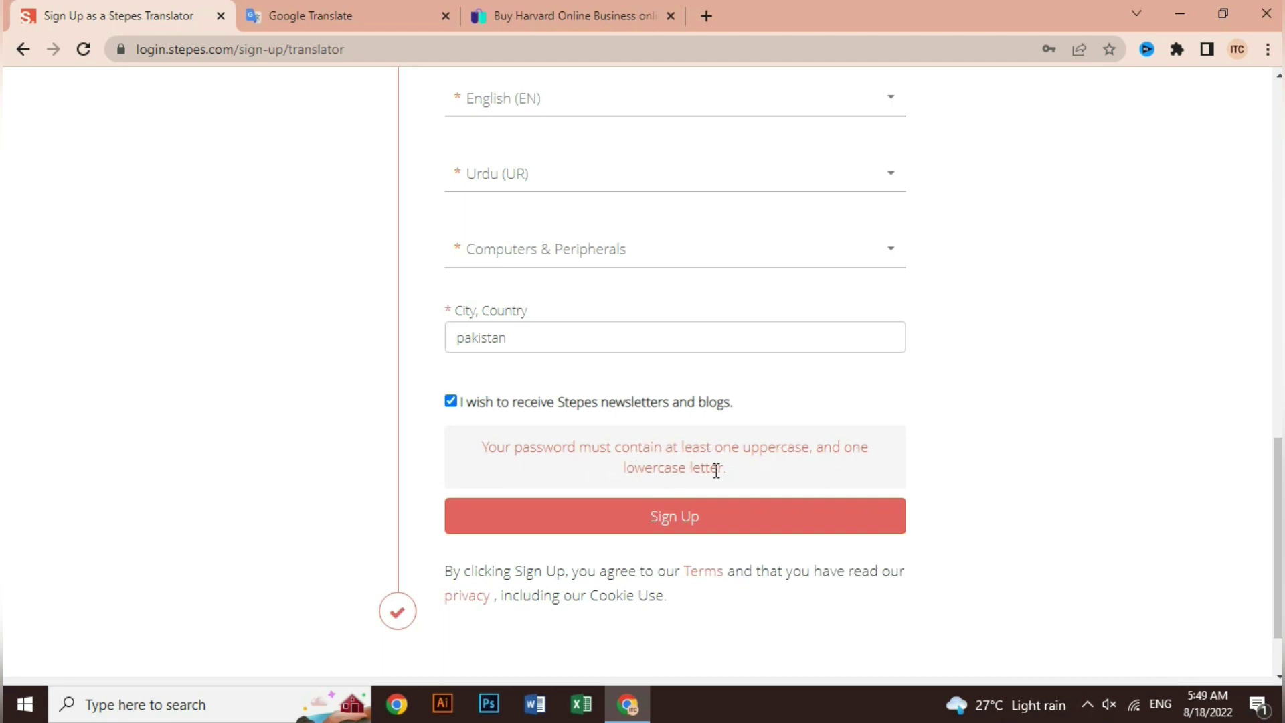
Retype the password and a matching confirmation, then submit the translator sign-up.
scroll(712, 473, up, 1)
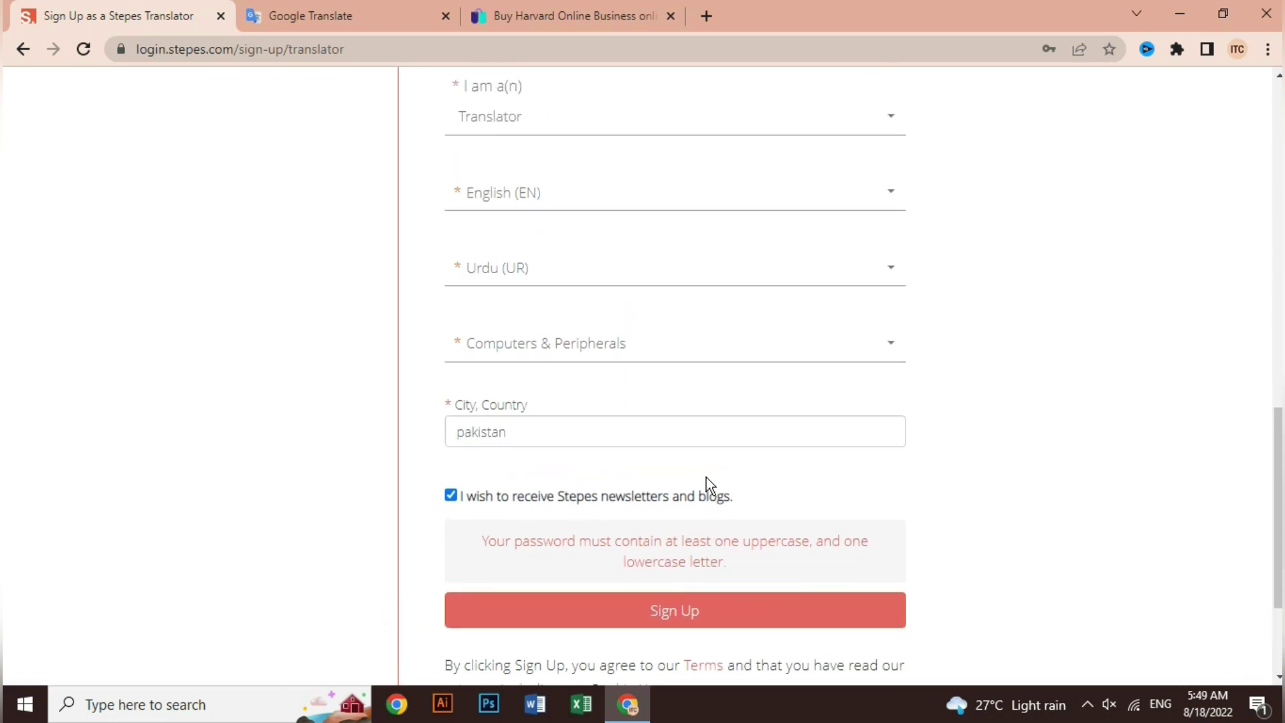
scroll(667, 510, up, 10)
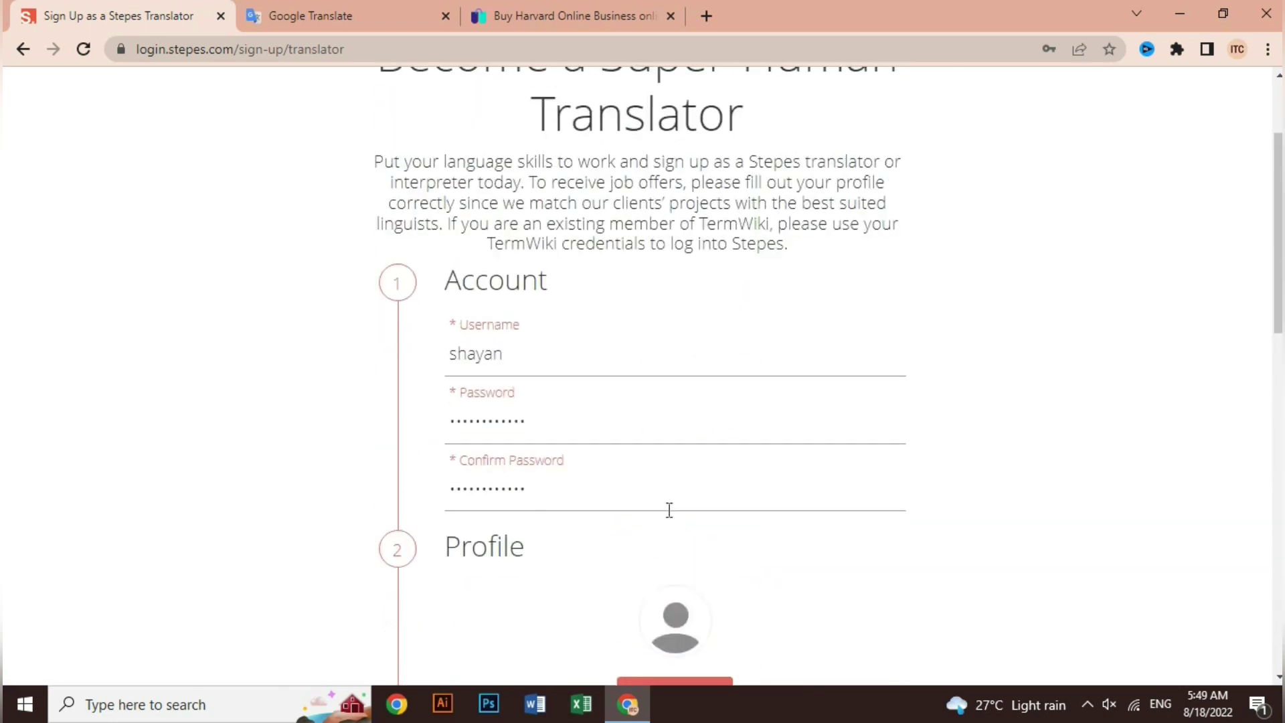
drag(531, 421, 419, 425)
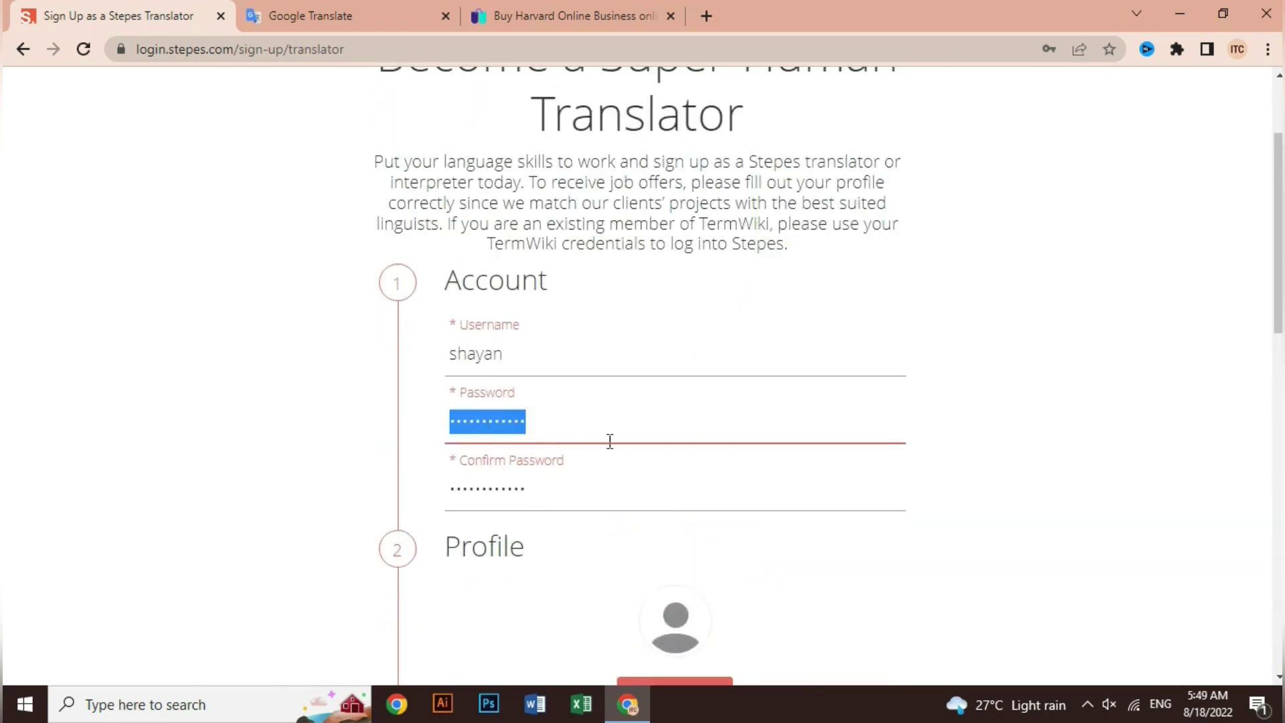
text(••)
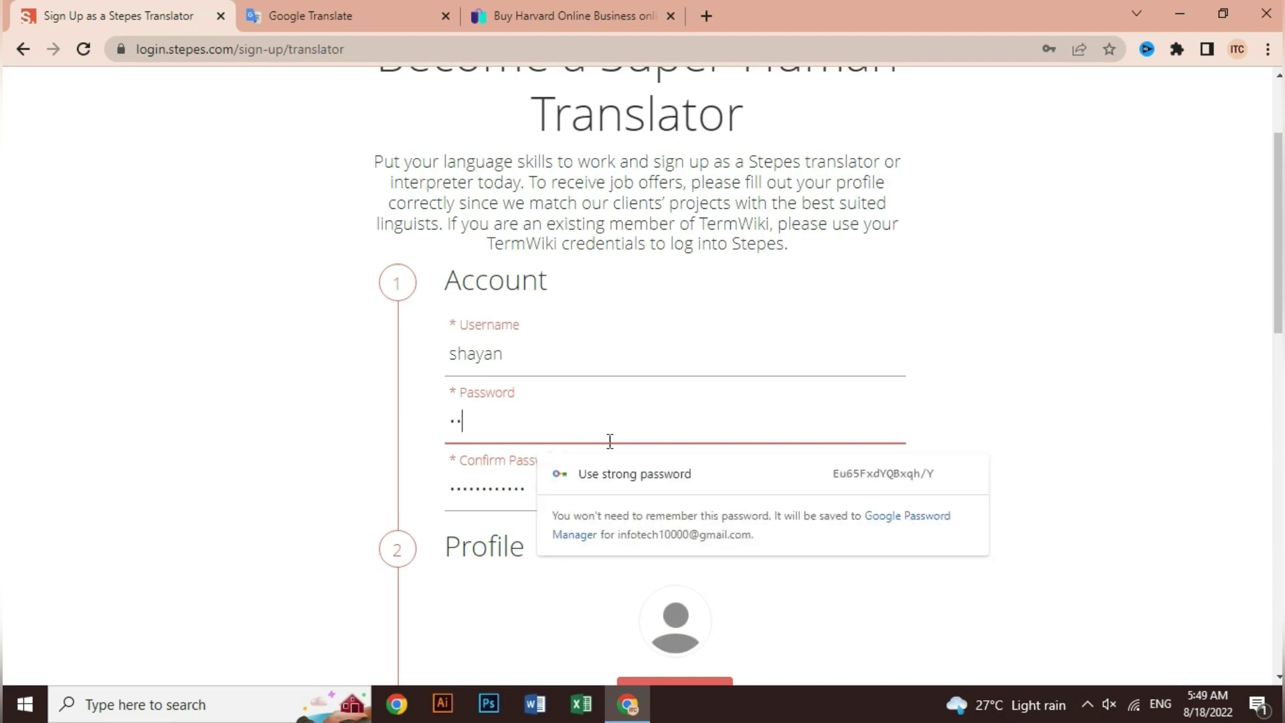
text(••••••••)
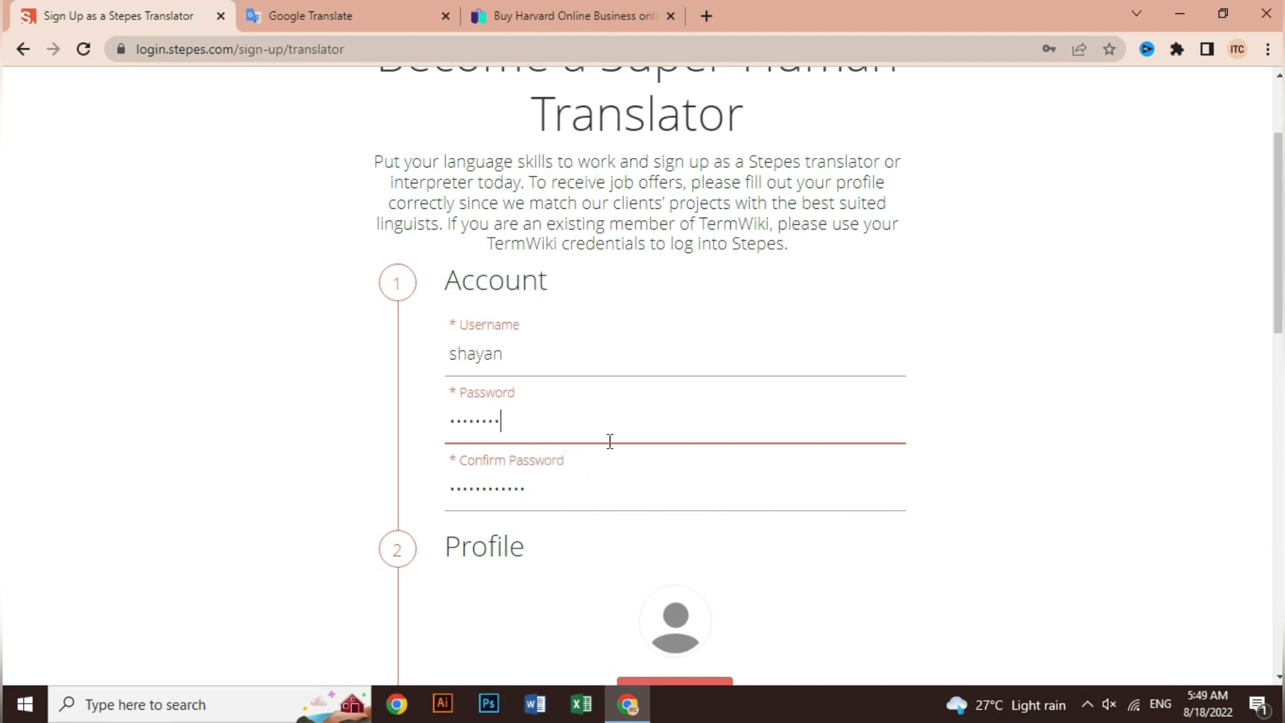
text(••)
double_click(558, 486)
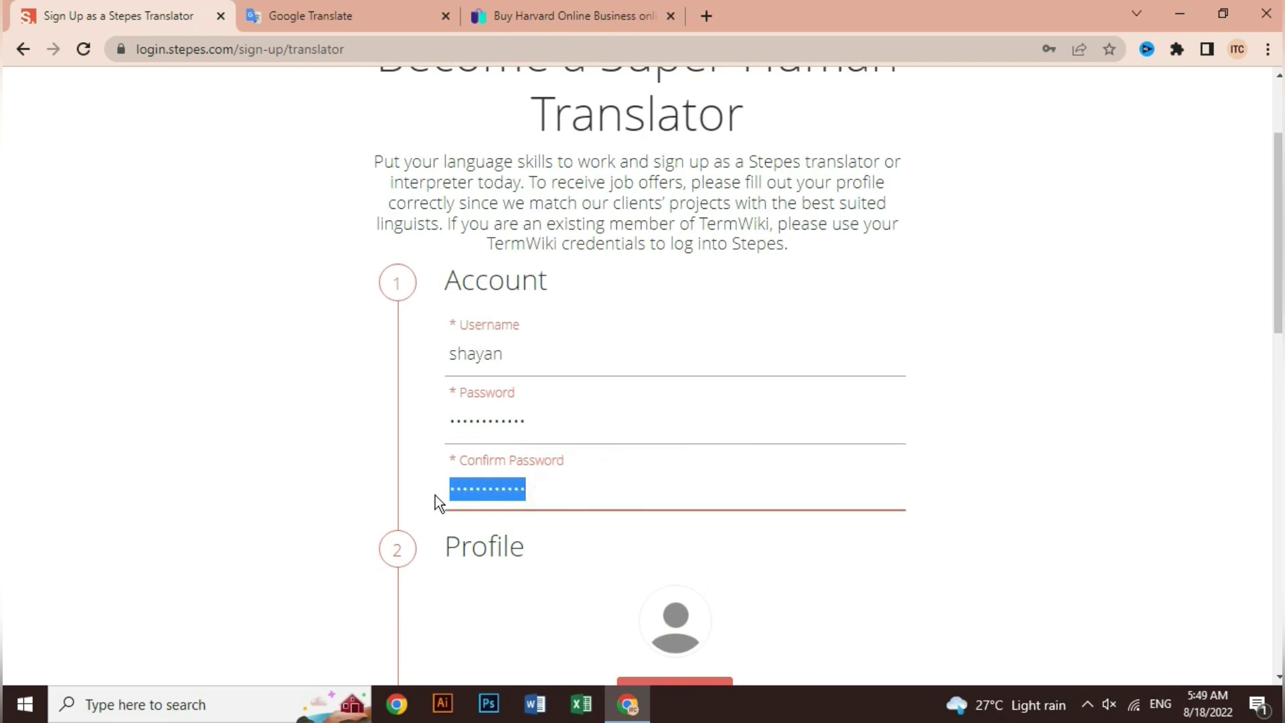
key(BackSpace)
text(••)
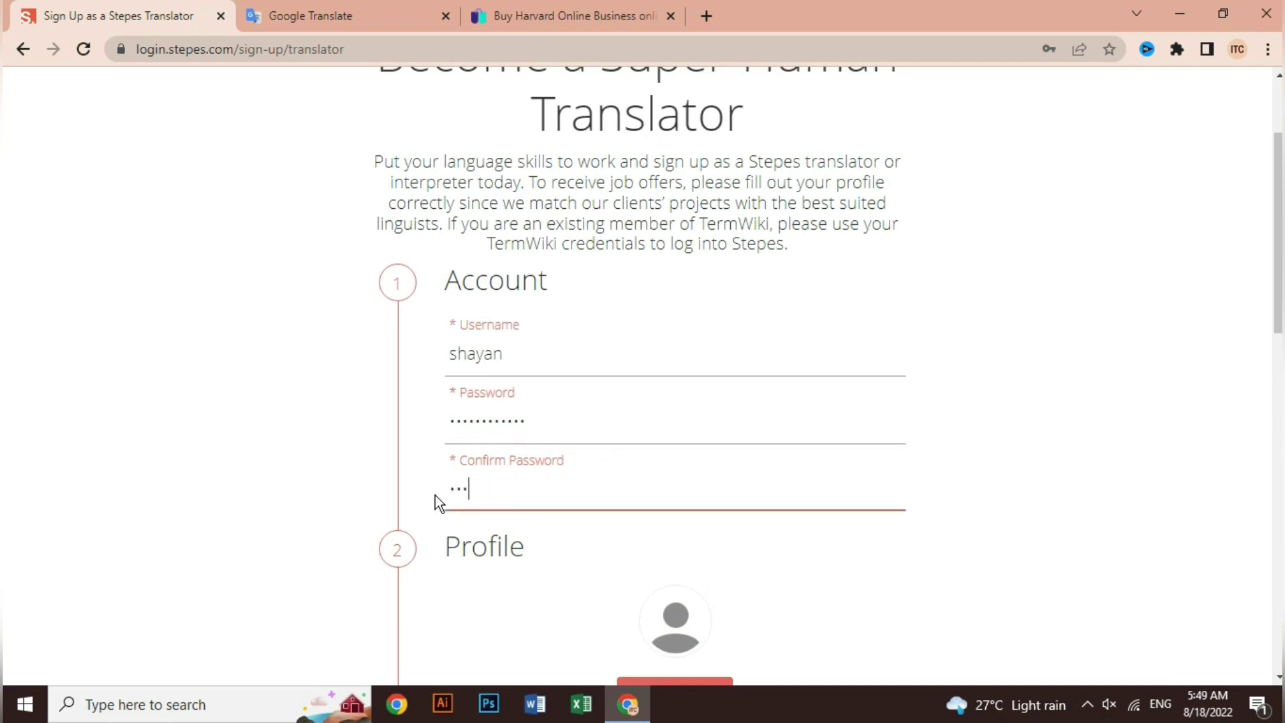
text(••••••••••)
scroll(600, 472, down, 10)
scroll(602, 479, down, 4)
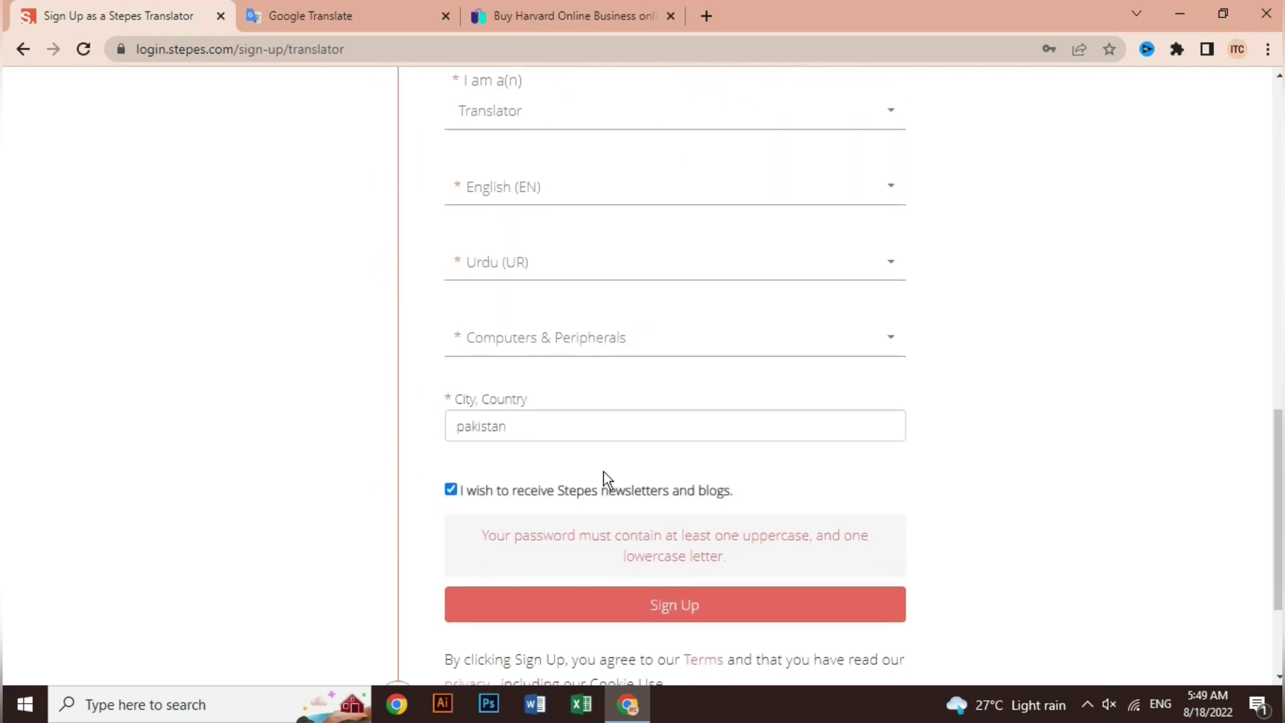
click(657, 516)
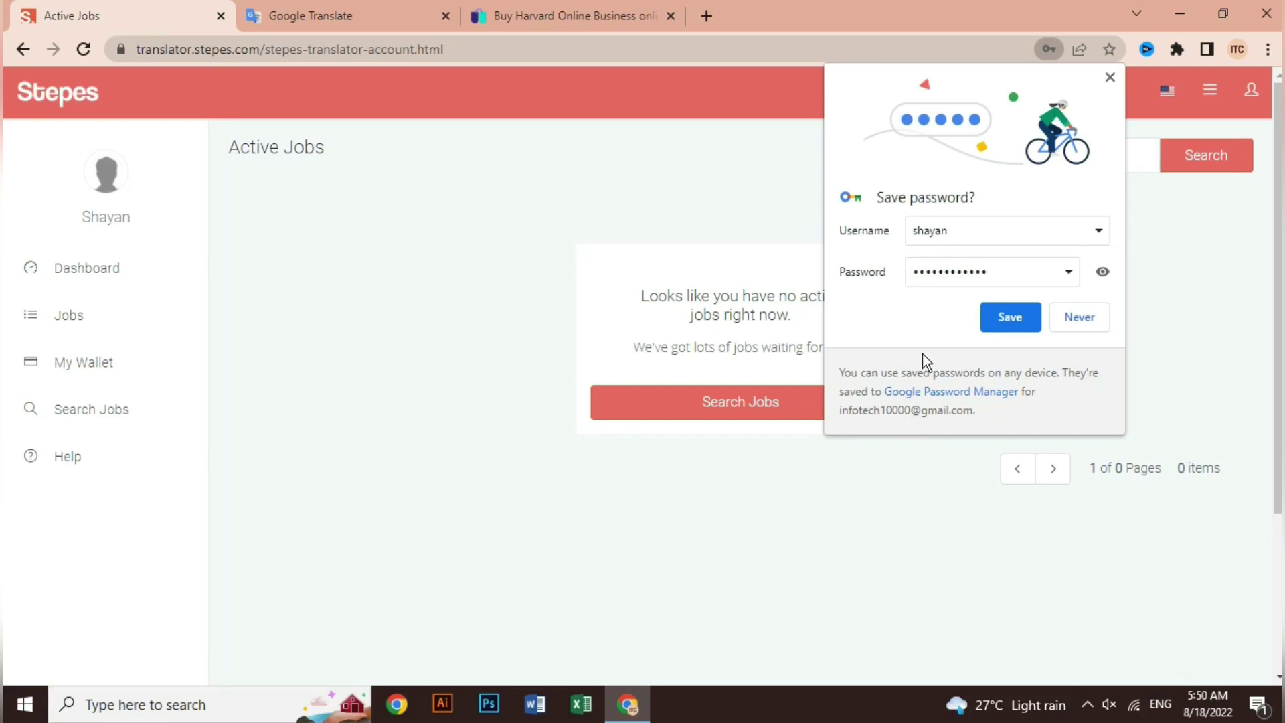
Save the new Stepes login in Chrome's password manager.
click(1016, 320)
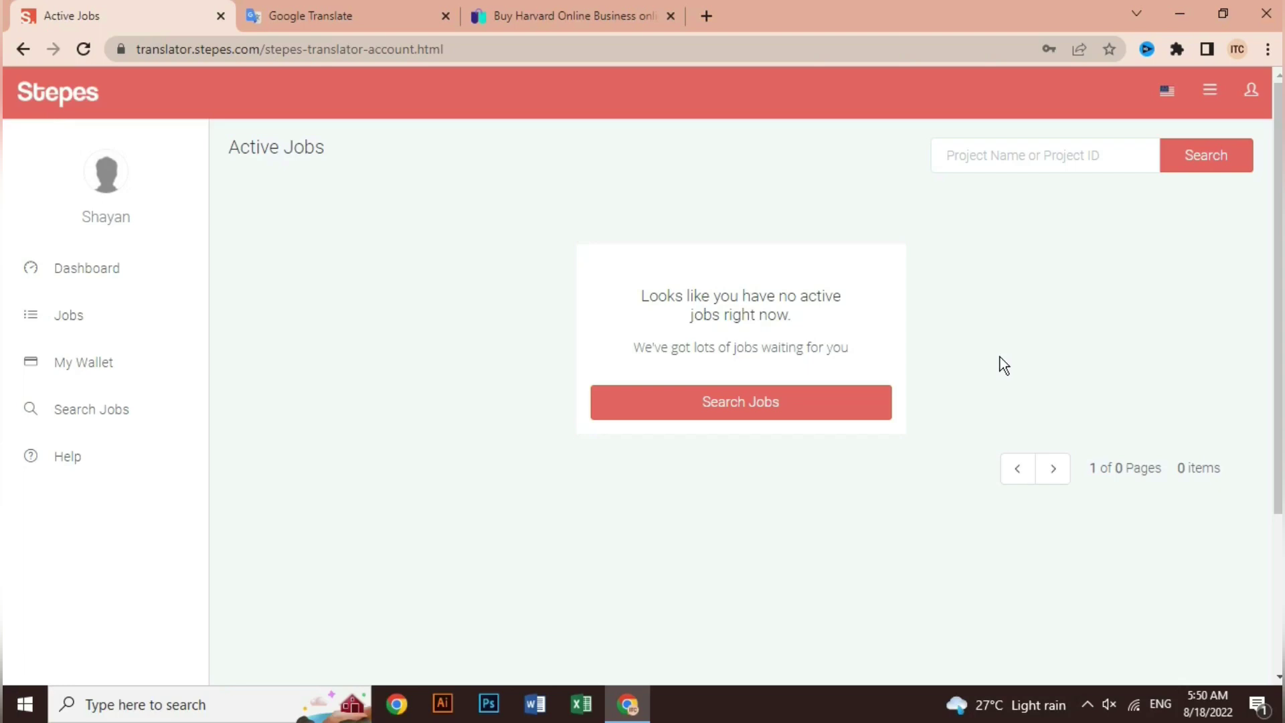
Go to Search Jobs and choose the English (EN)->Urdu (UR) language pair.
click(725, 403)
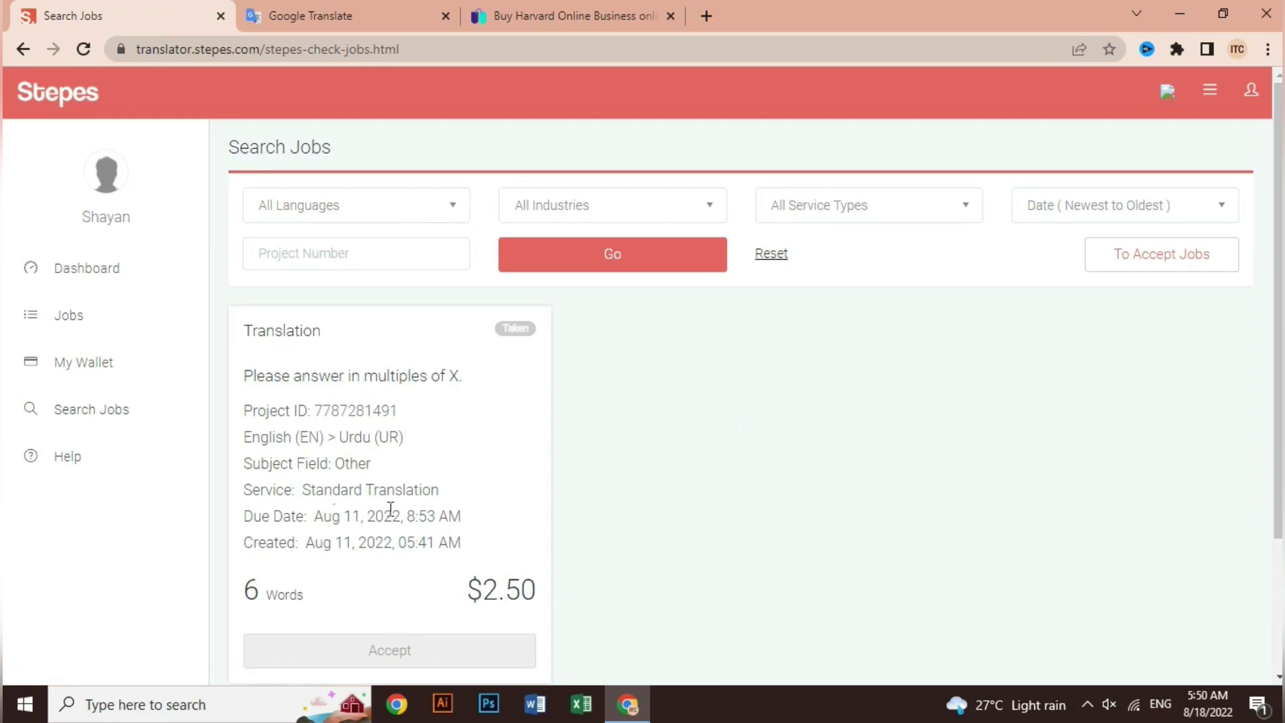
scroll(467, 553, down, 2)
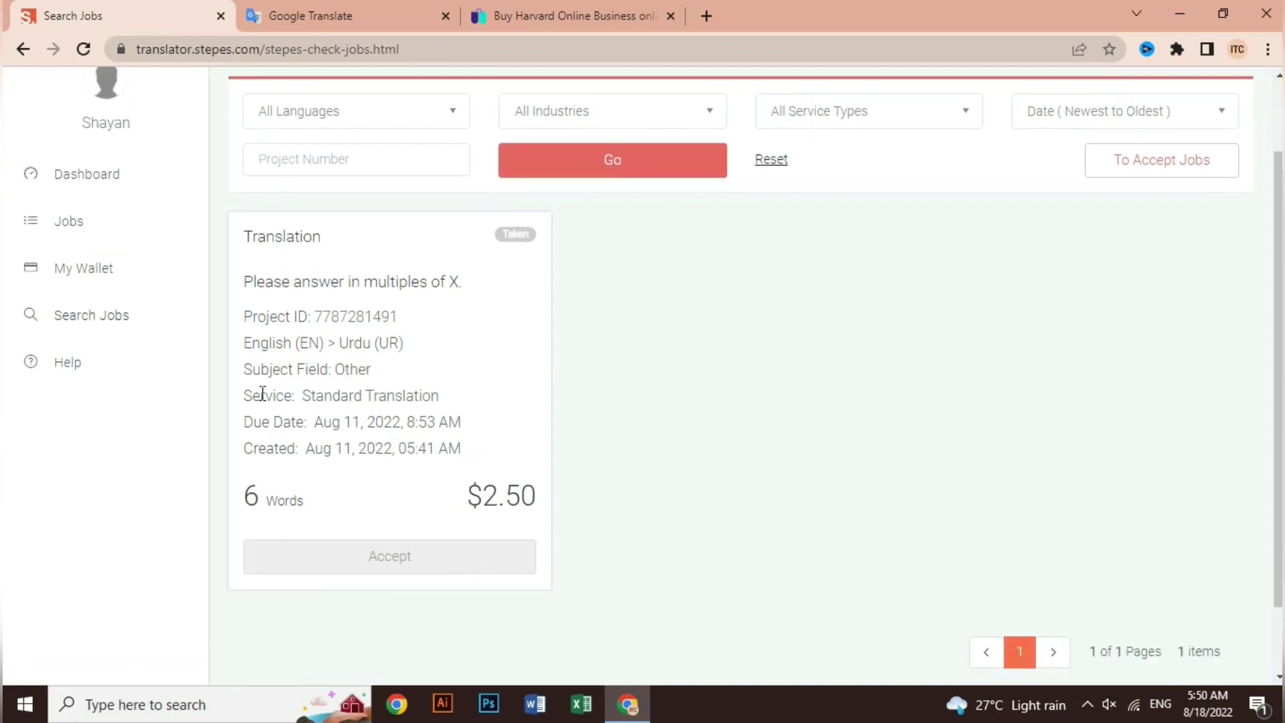
scroll(461, 364, up, 2)
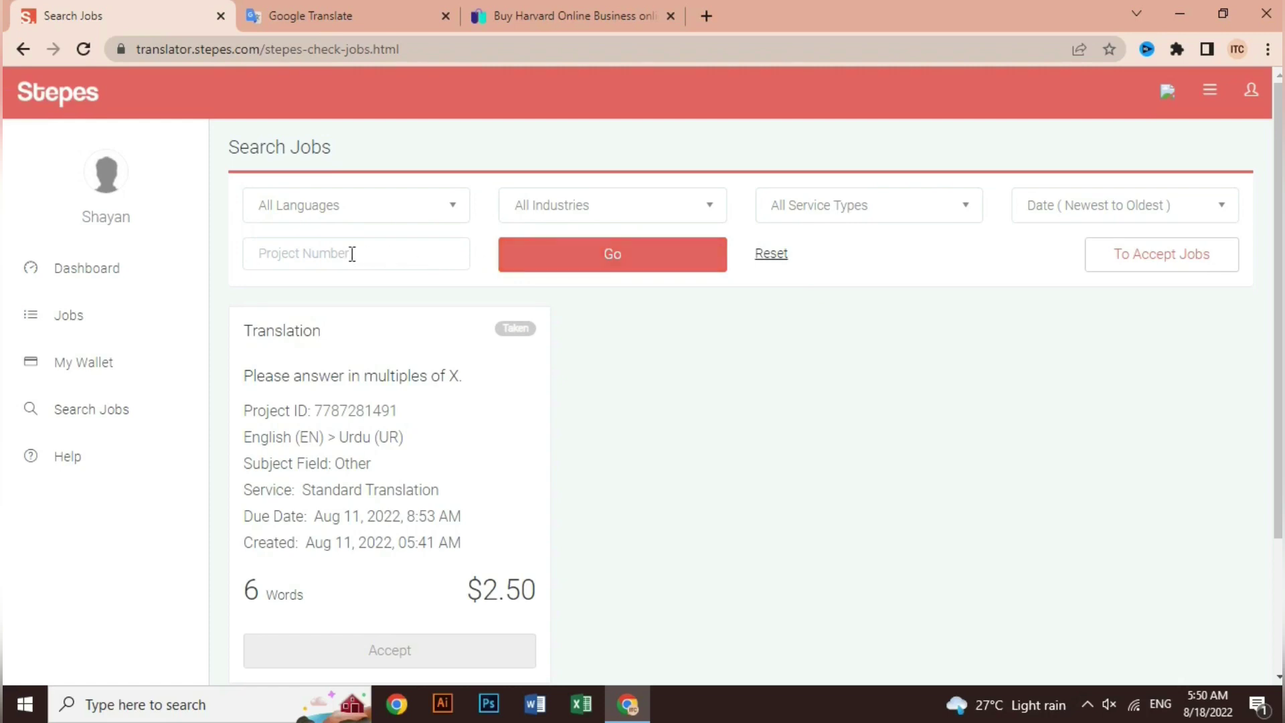
click(449, 206)
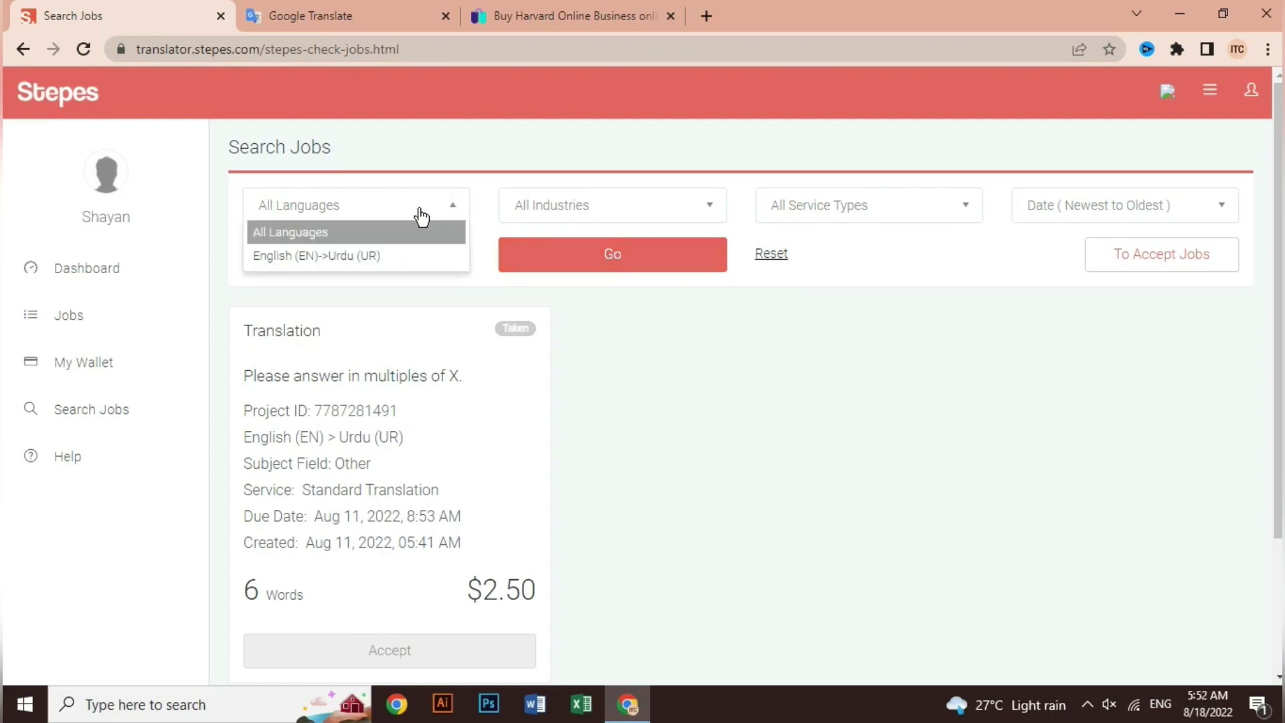
click(308, 255)
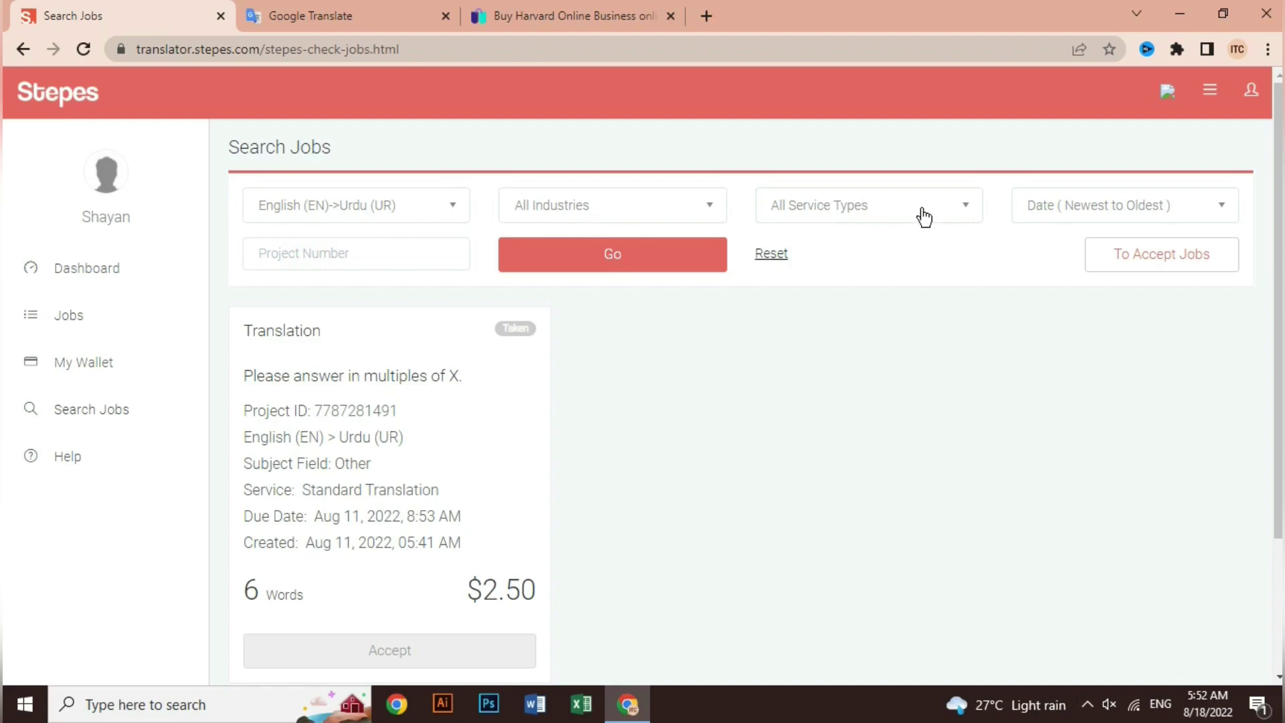
Leave the sort order unchanged and apply the English→Urdu filter with Go.
click(1101, 209)
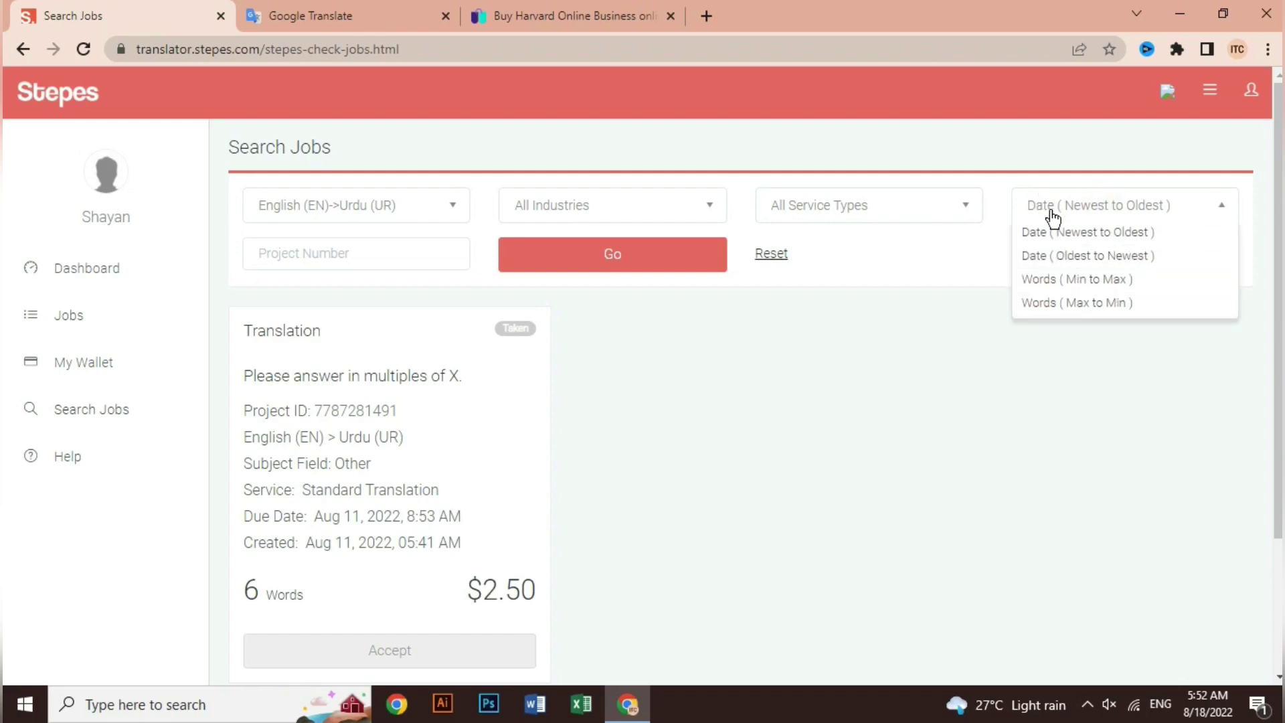
click(953, 282)
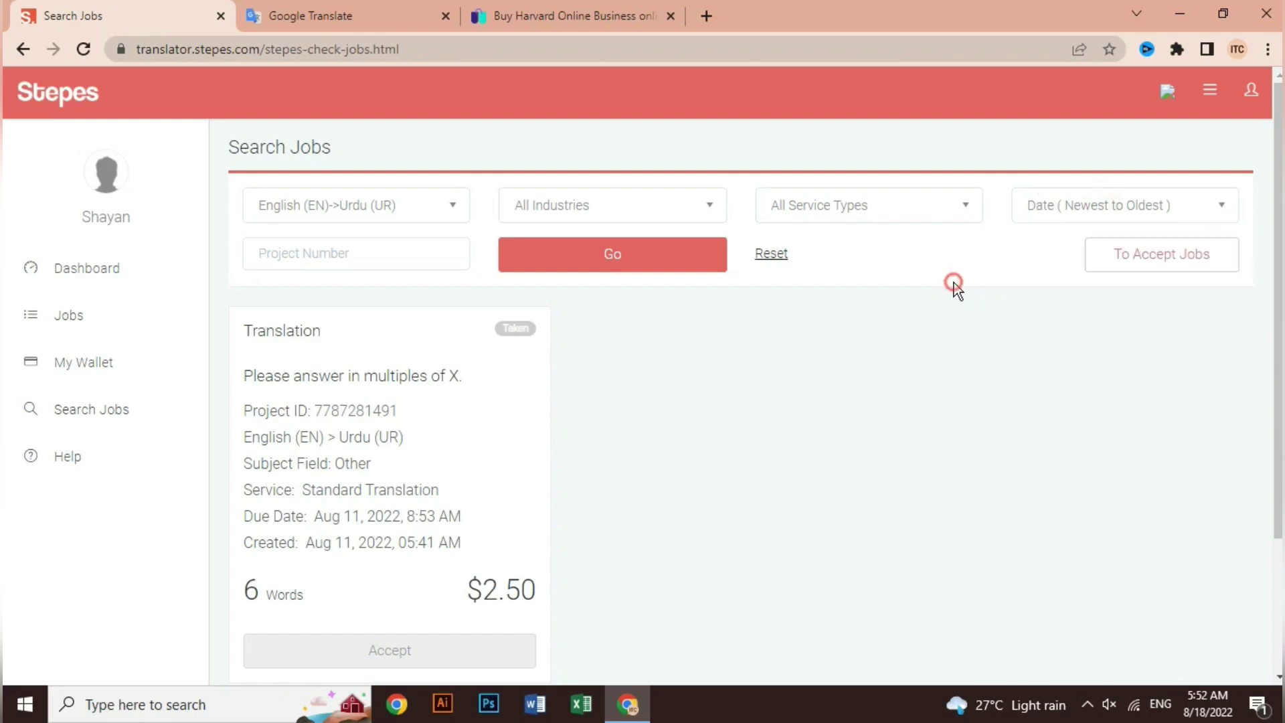
click(308, 261)
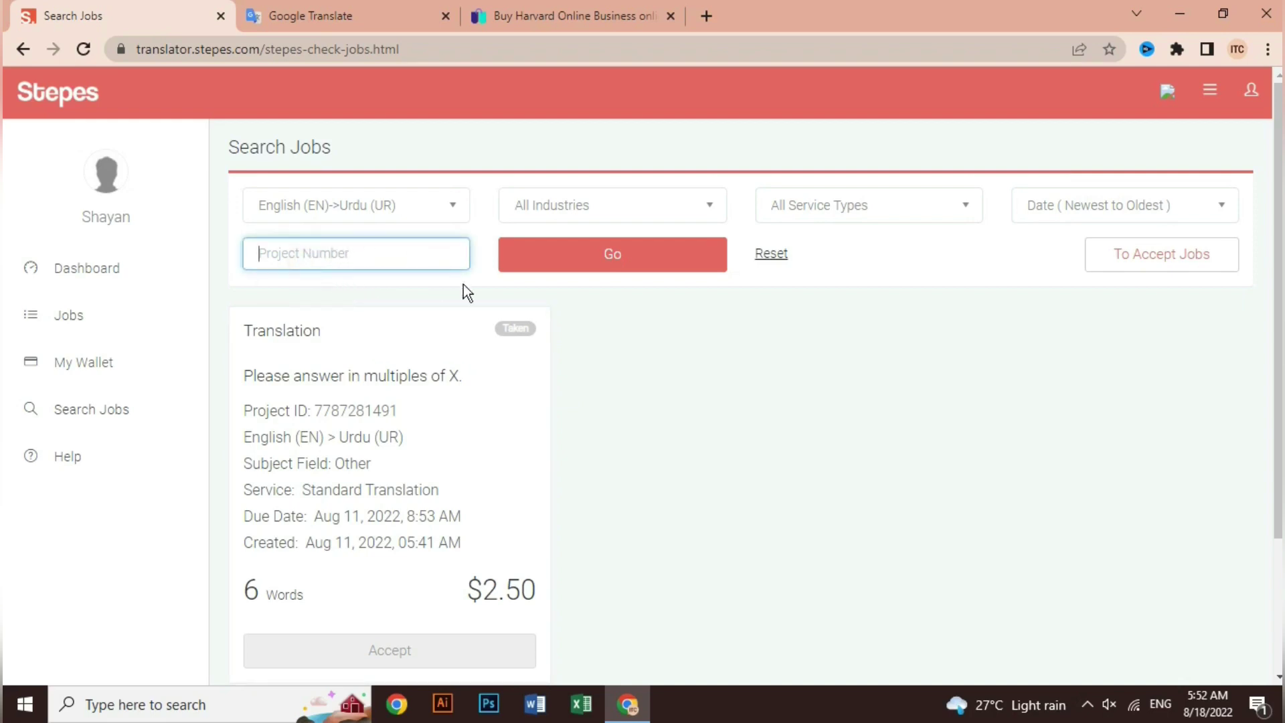
click(643, 328)
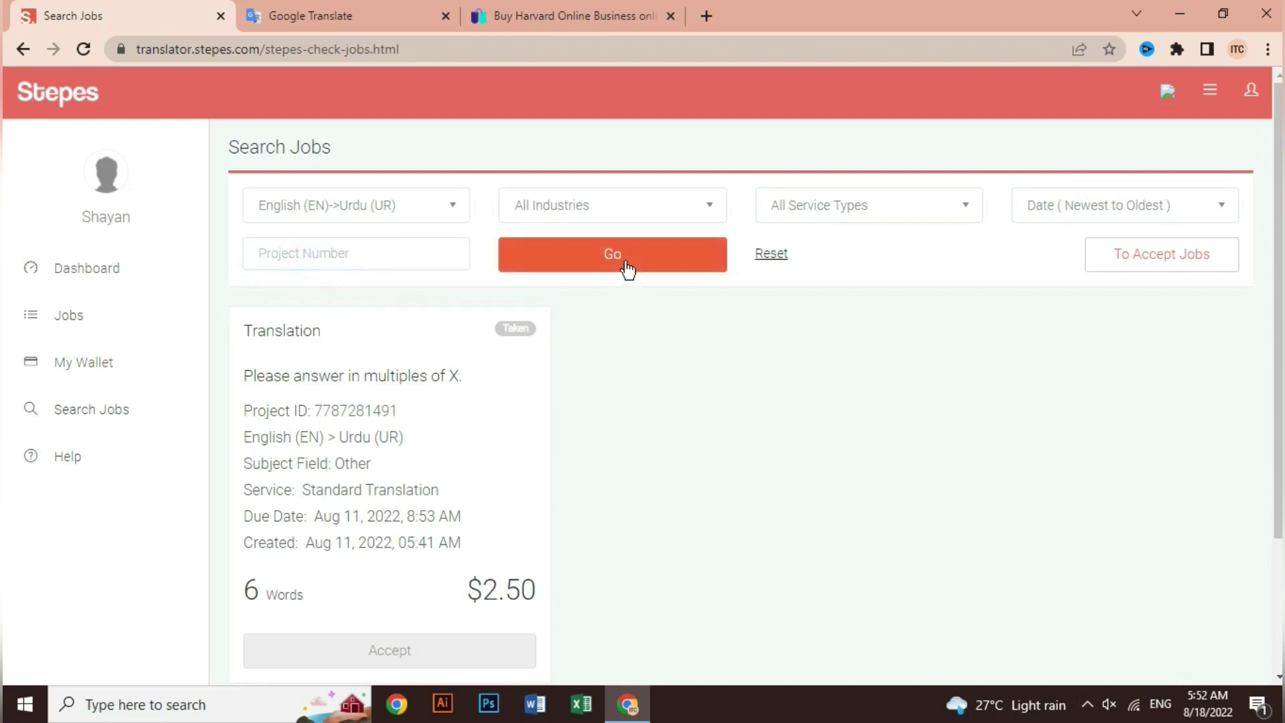
click(627, 269)
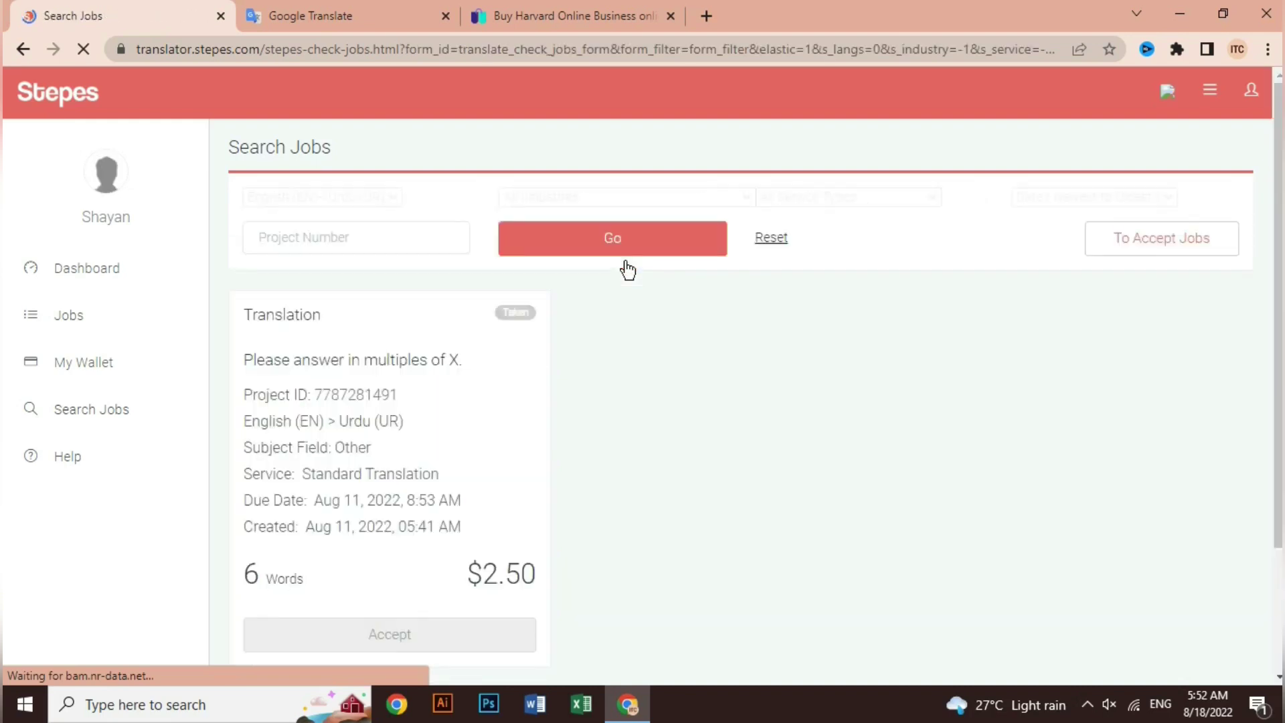
scroll(672, 397, down, 1)
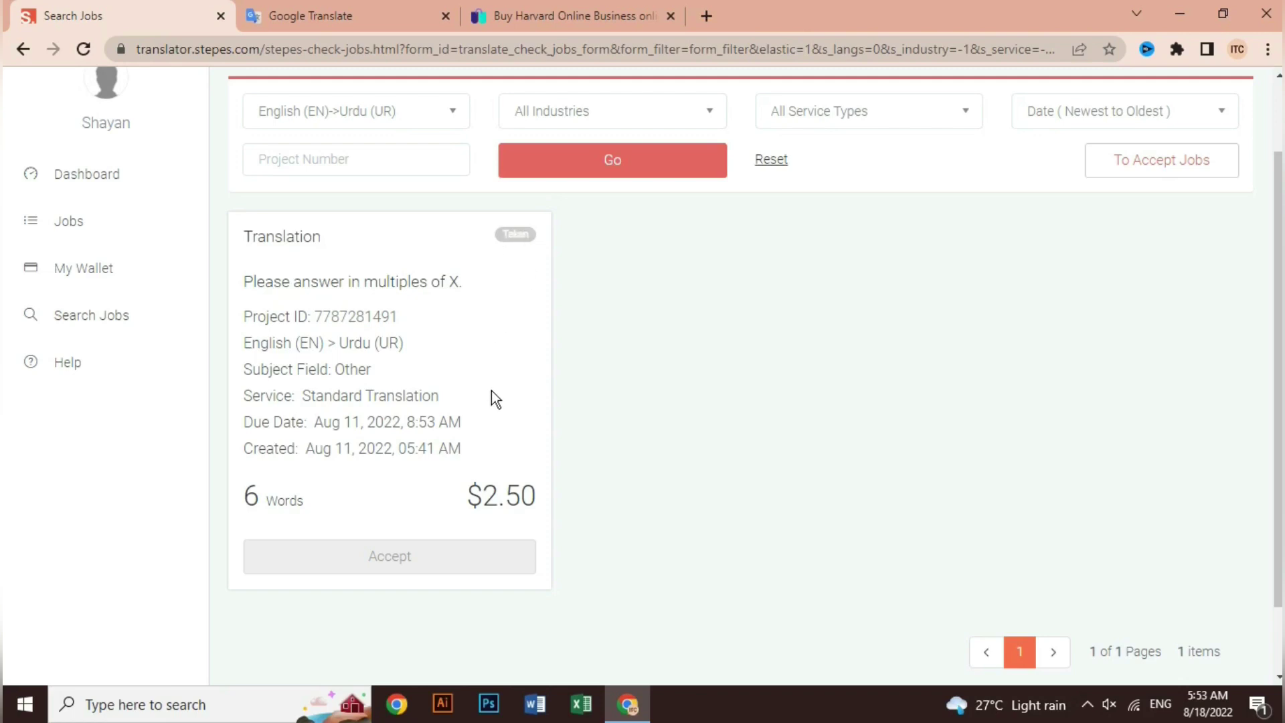
drag(483, 495, 537, 486)
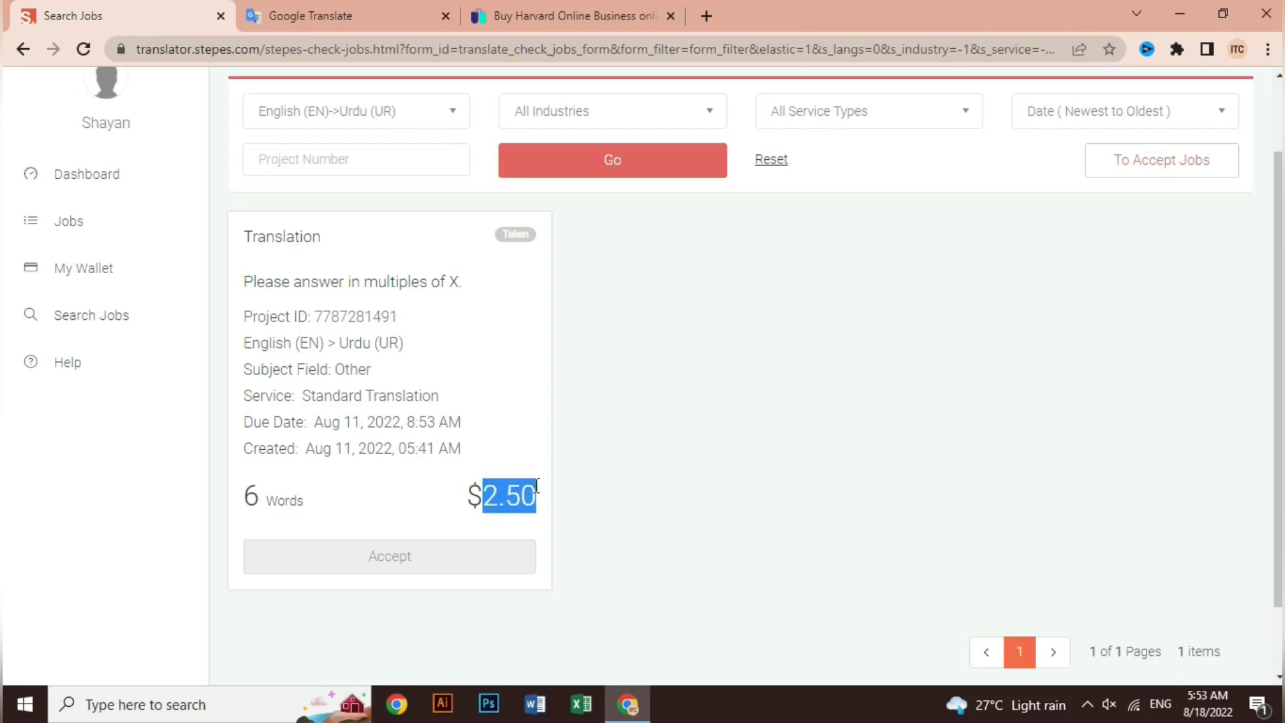
click(509, 493)
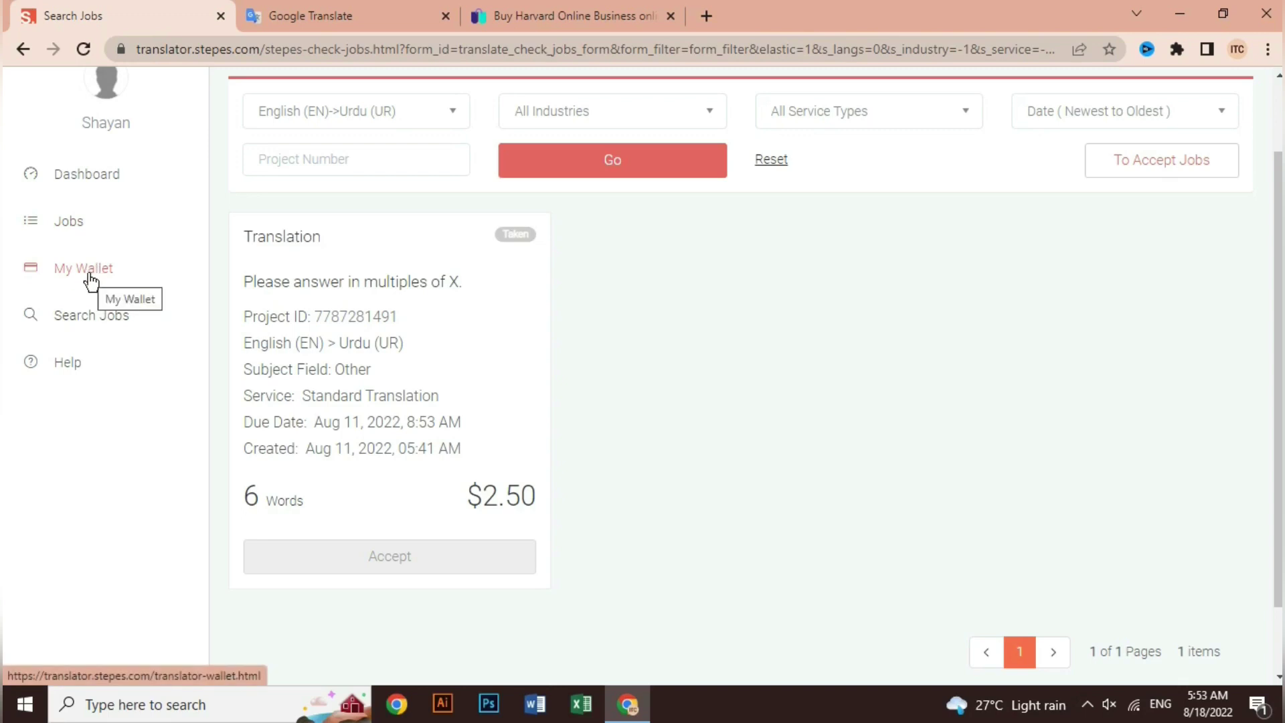
Open My Wallet and start a withdrawal.
click(90, 278)
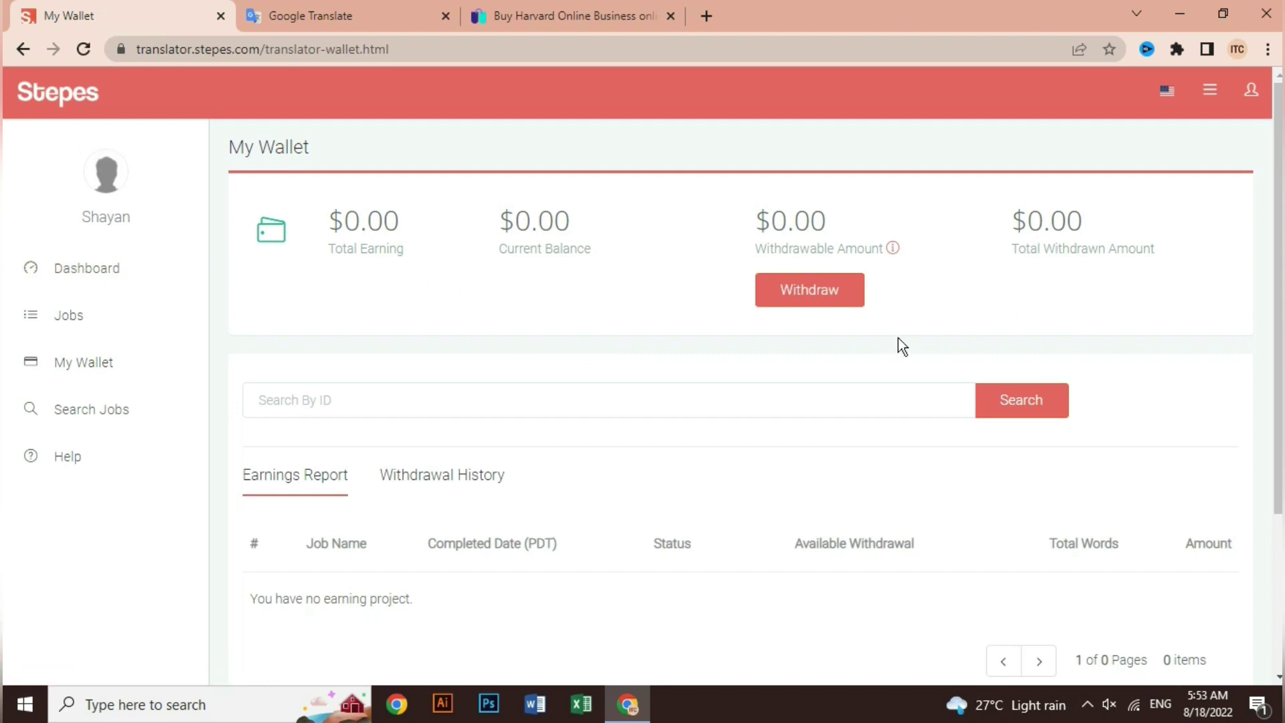
scroll(762, 366, down, 3)
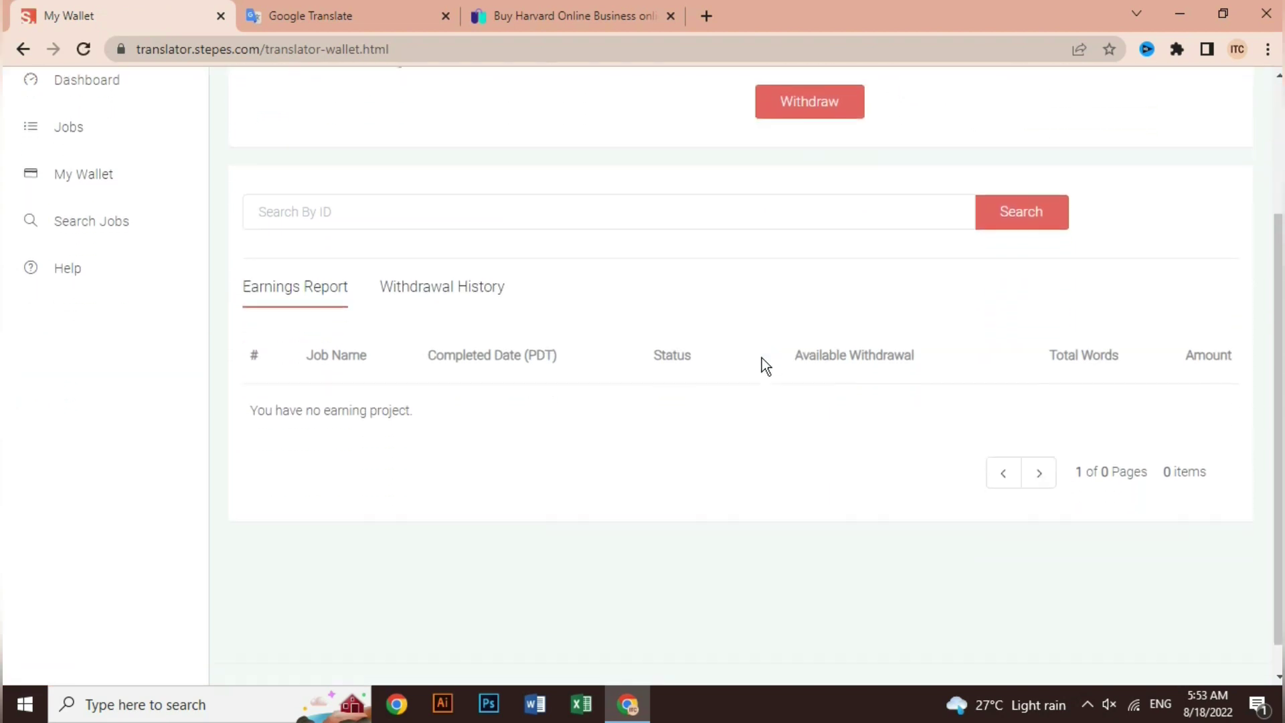
scroll(762, 357, up, 2)
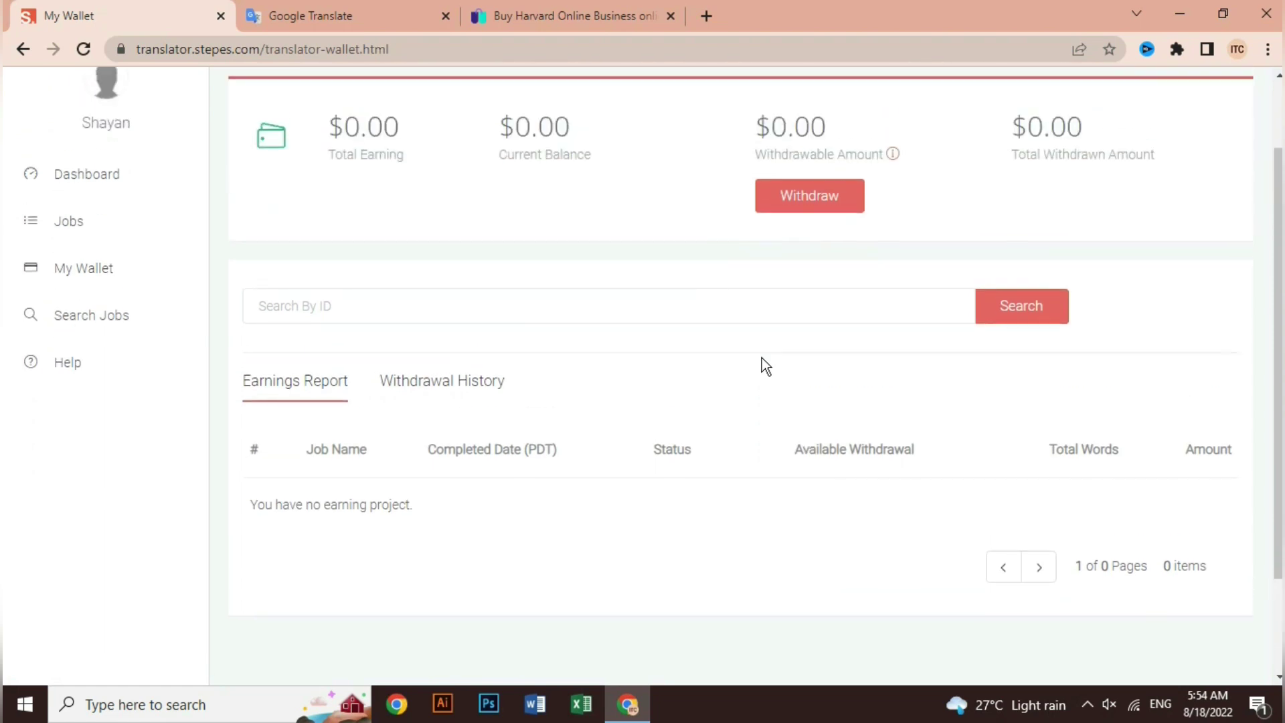
scroll(761, 357, up, 2)
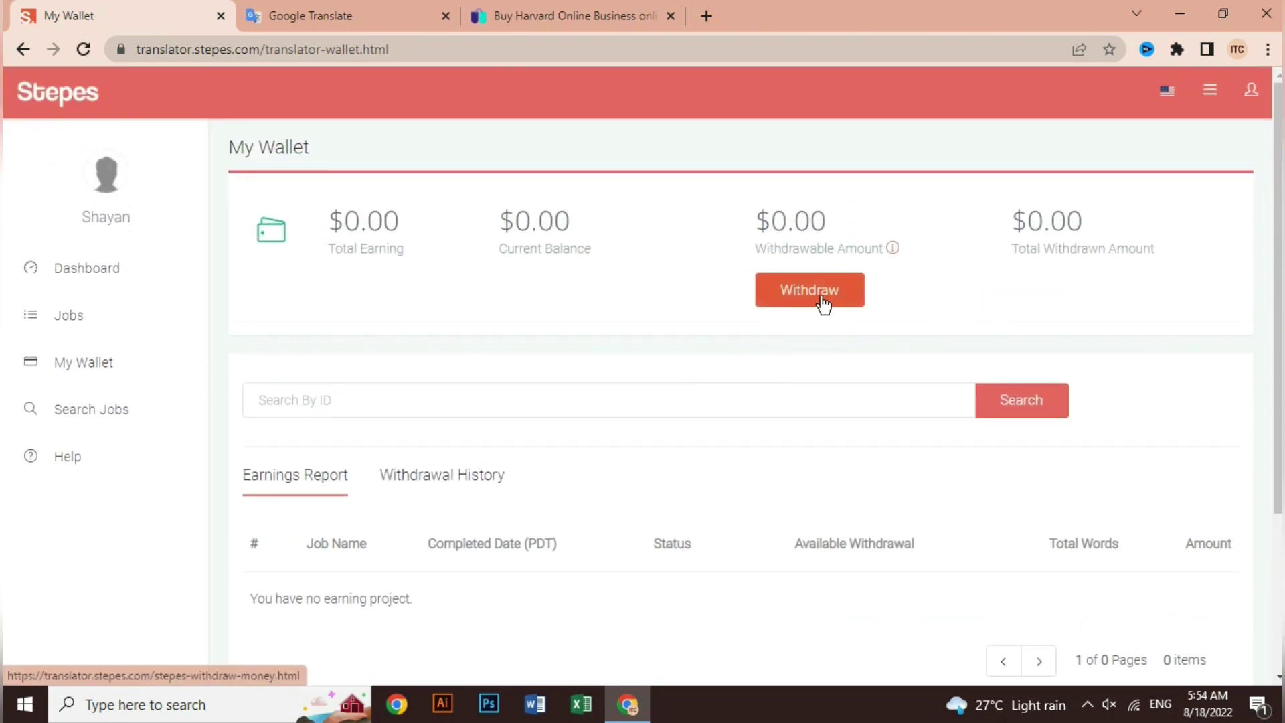
click(823, 300)
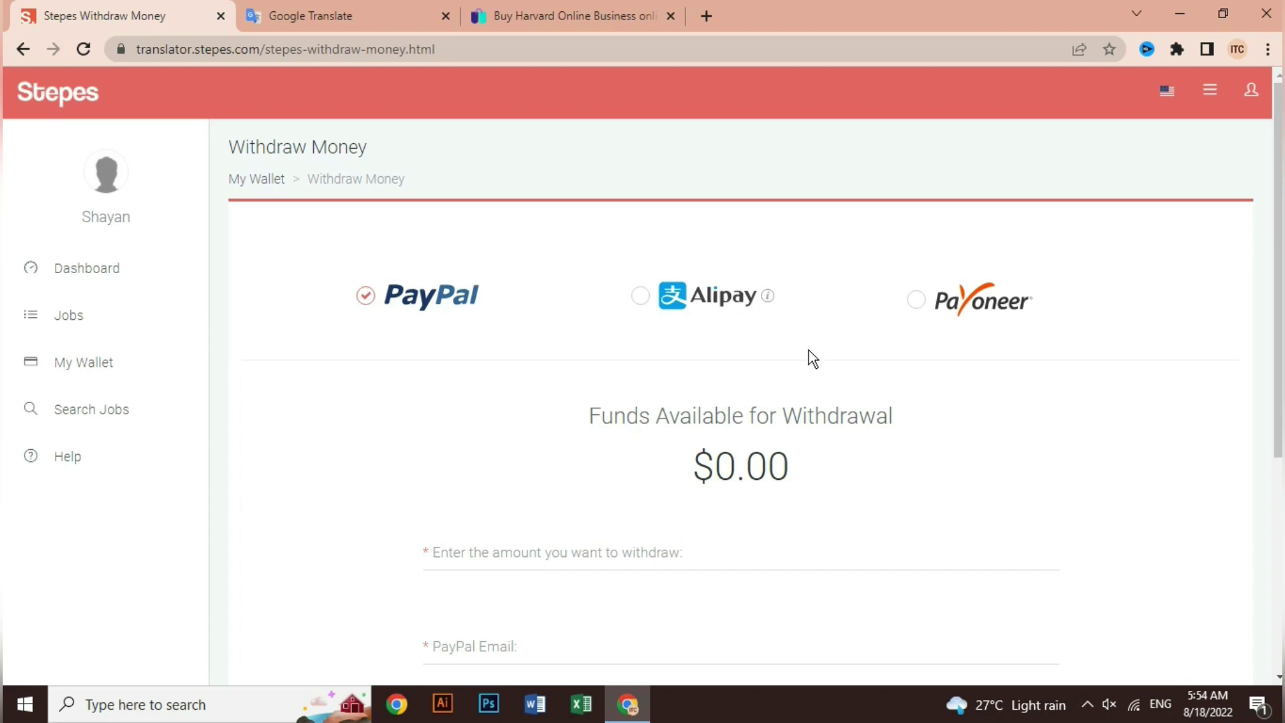
Select Payoneer as the withdrawal method and review the amount and Payoneer email fields.
click(917, 299)
scroll(934, 324, down, 1)
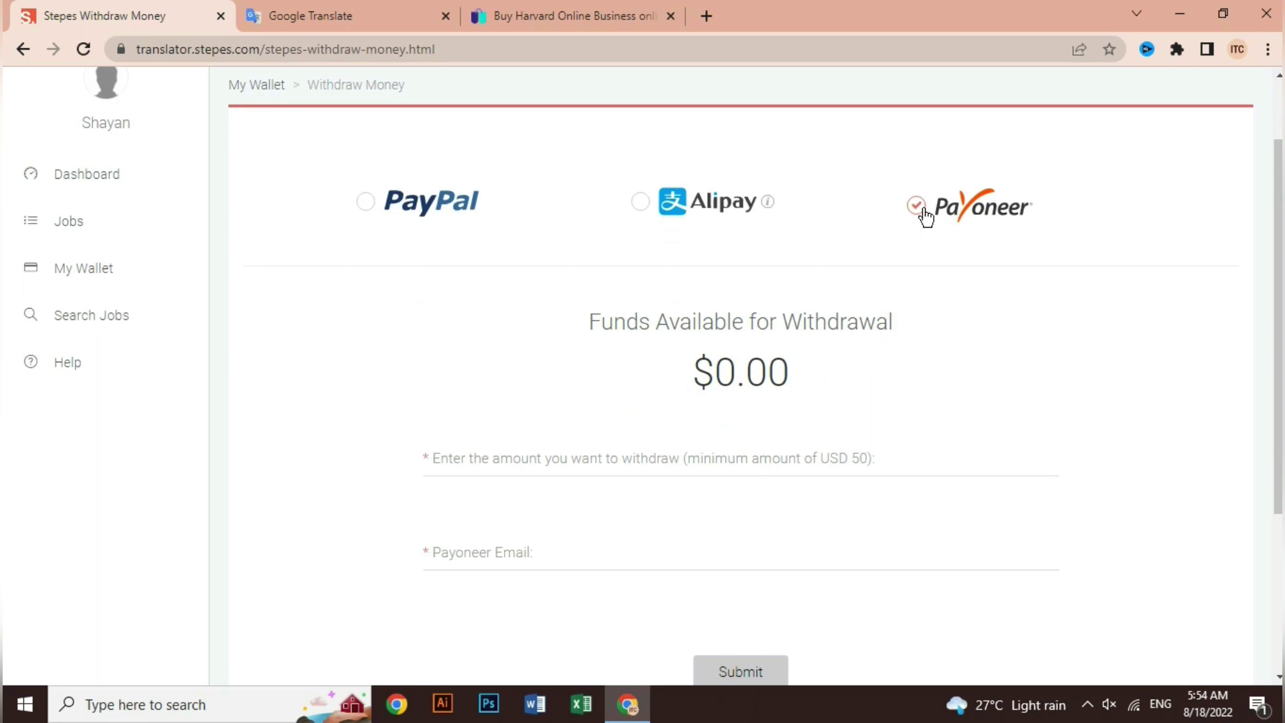
scroll(898, 395, down, 1)
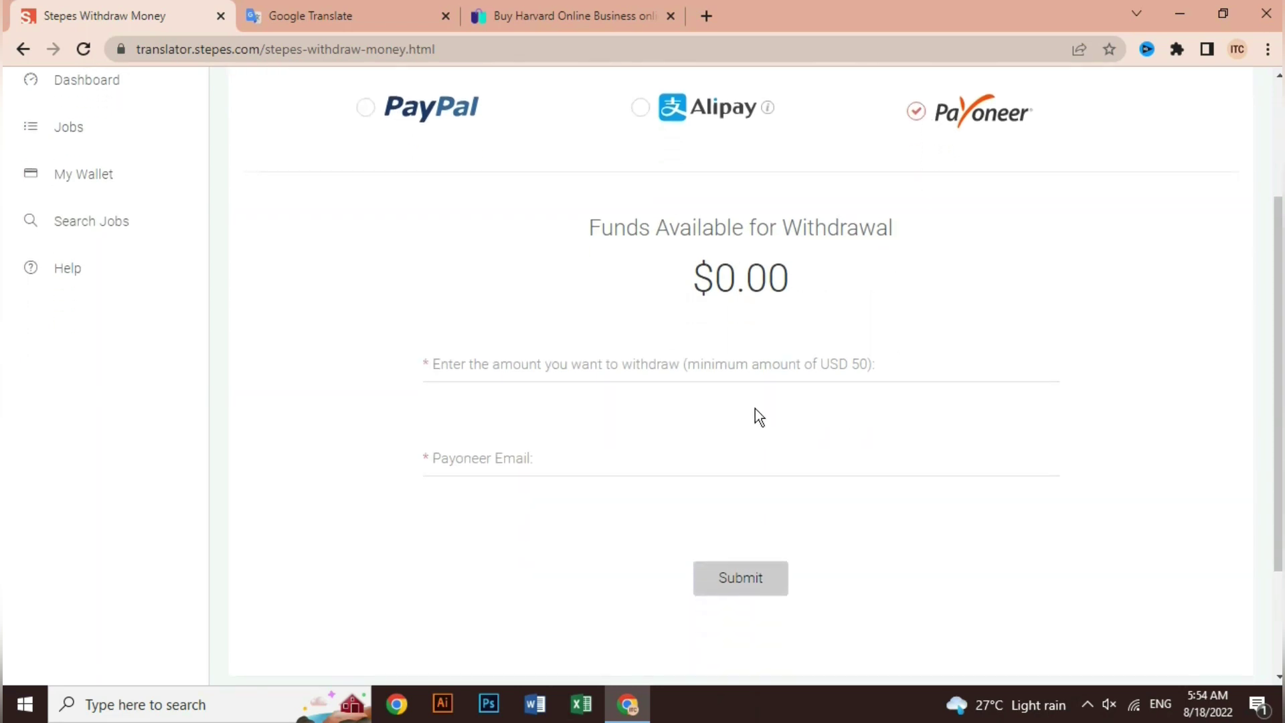
click(622, 365)
click(571, 460)
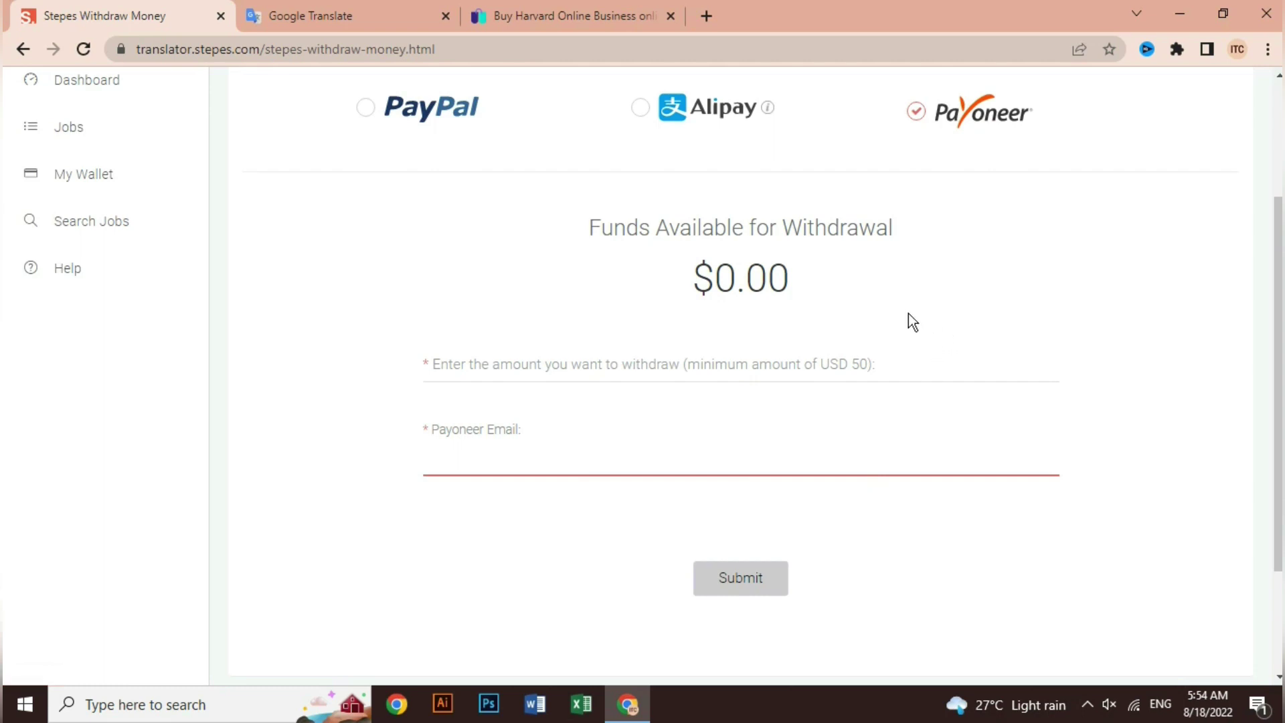
scroll(908, 313, up, 1)
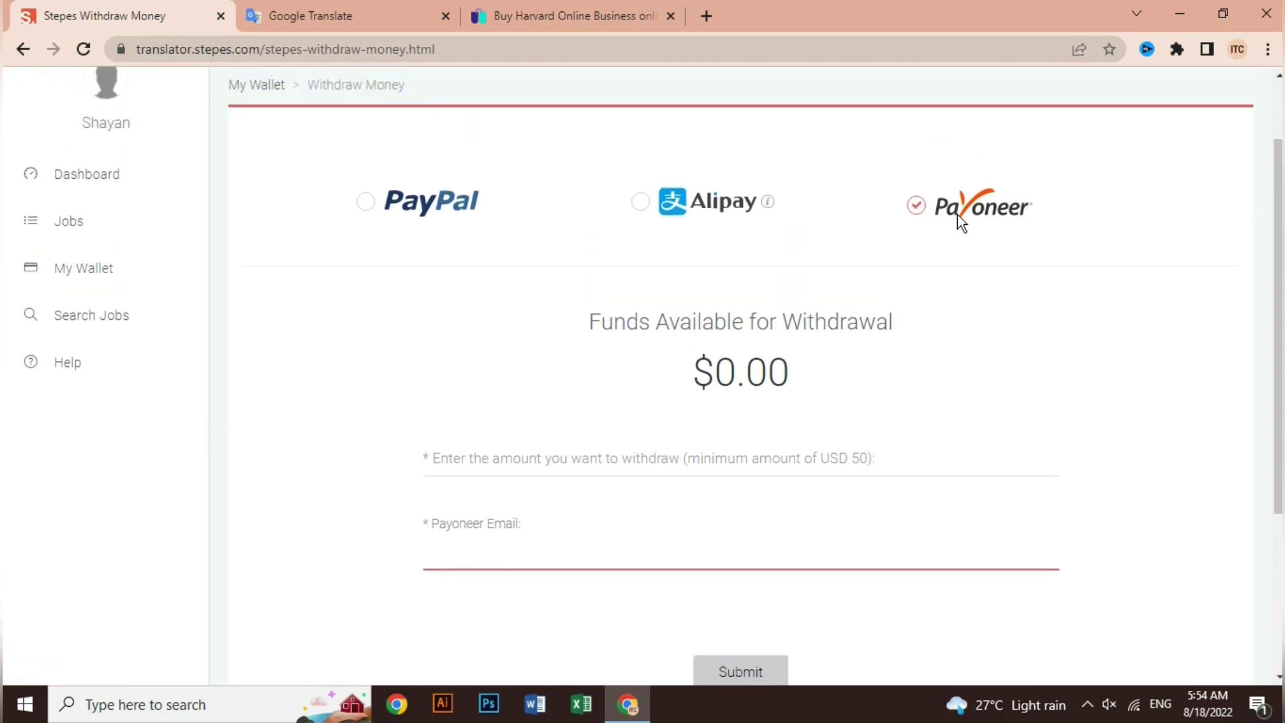